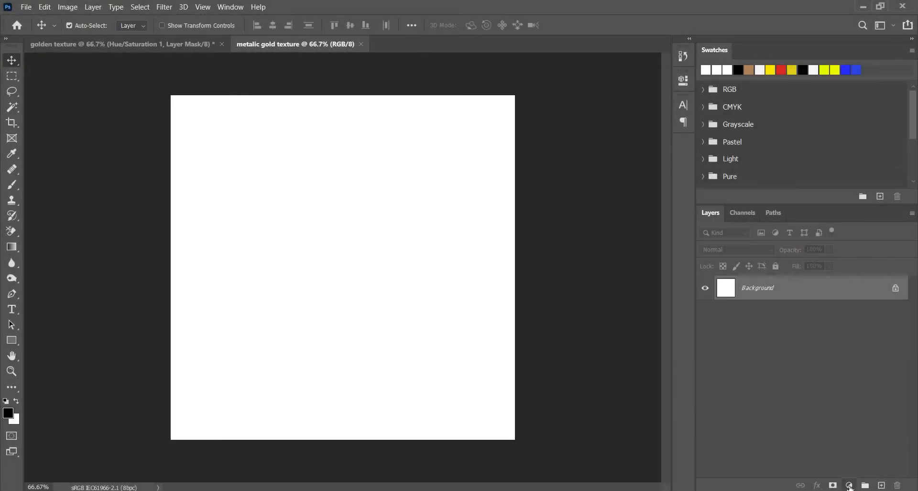
Step: Add a Solid Color fill layer with the hex colour b08255 above the Background layer
left_click(849, 485)
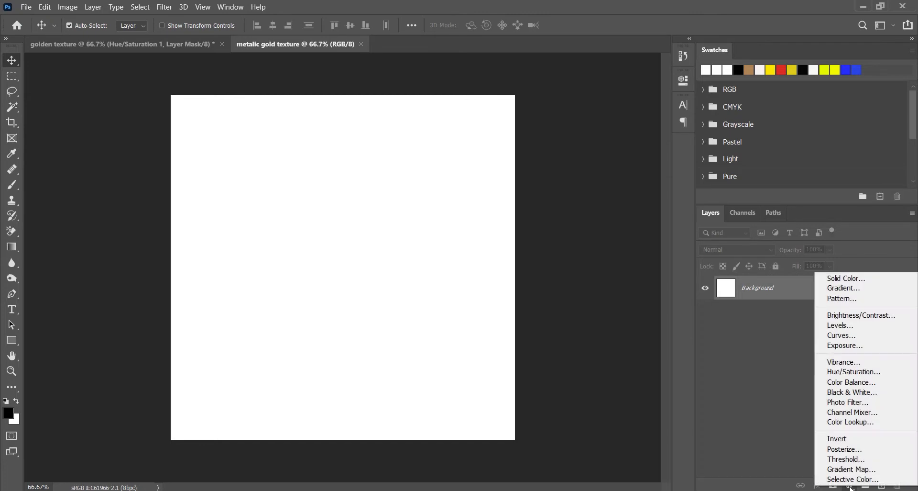
left_click(833, 281)
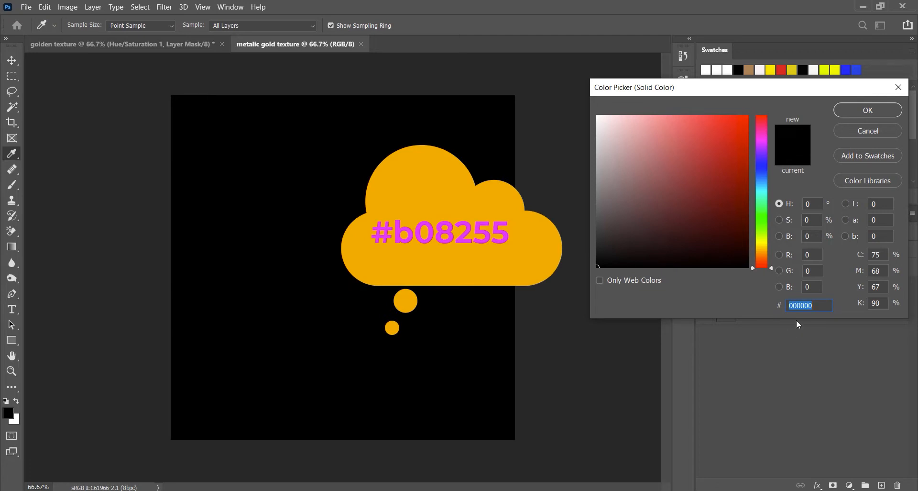
type("b")
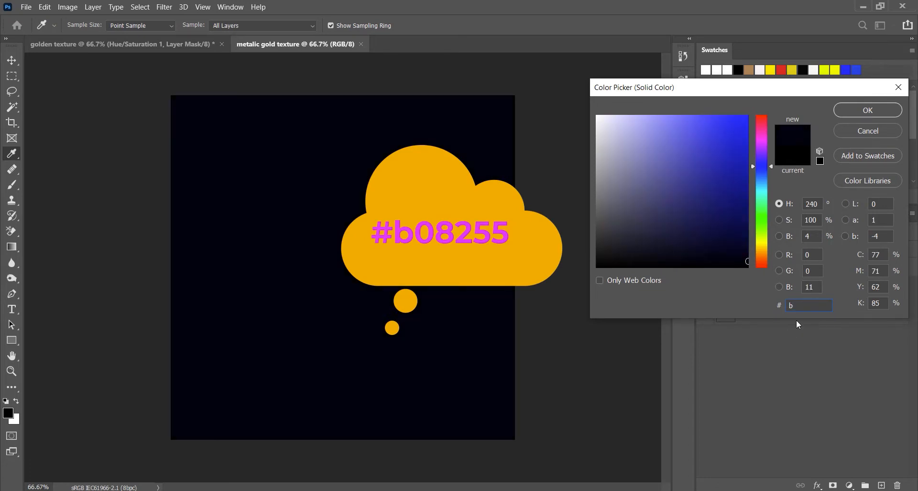
type("0")
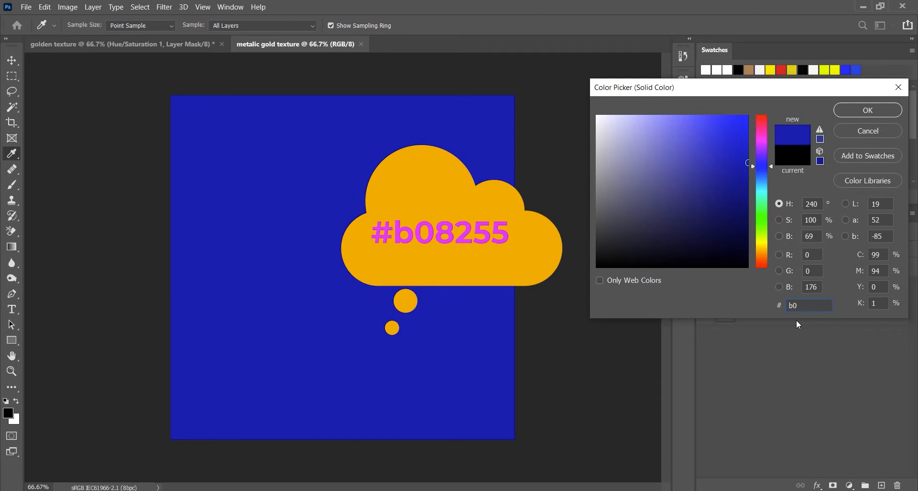
type("8")
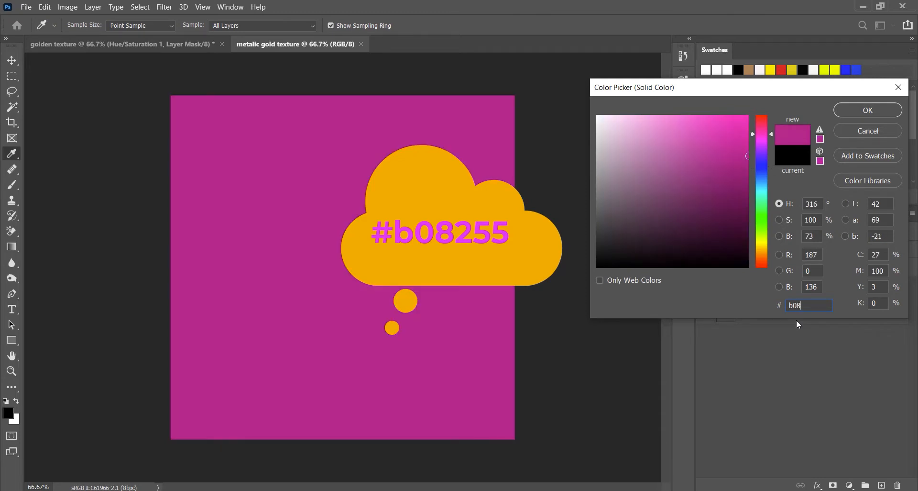
type("255")
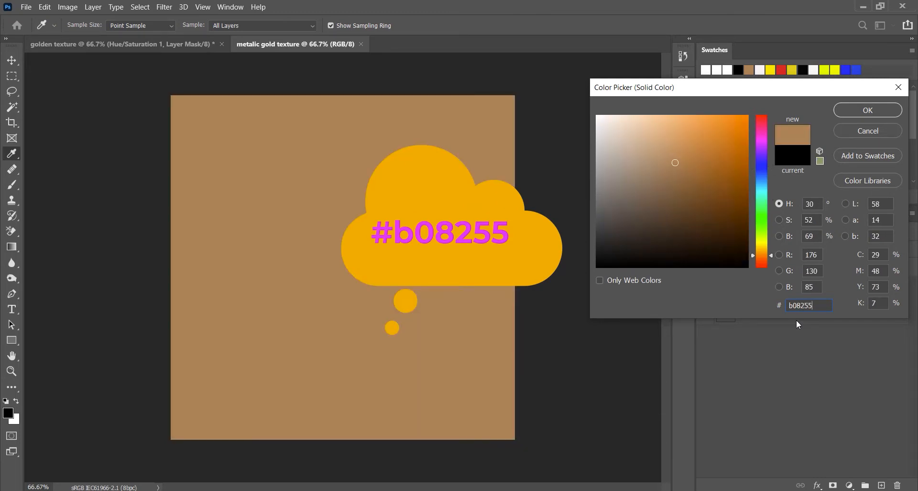
left_click(864, 113)
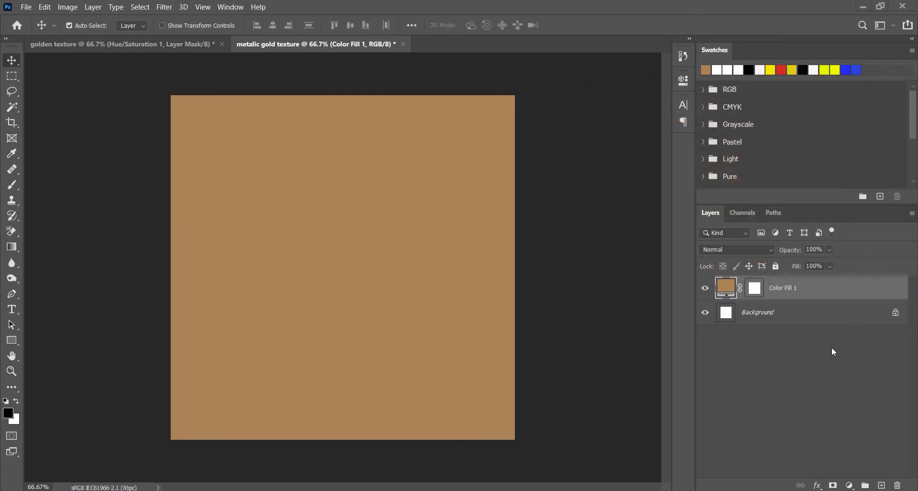
Step: Convert the brown fill layer to a smart object and swap the colours to white foreground and black background
right_click(809, 292)
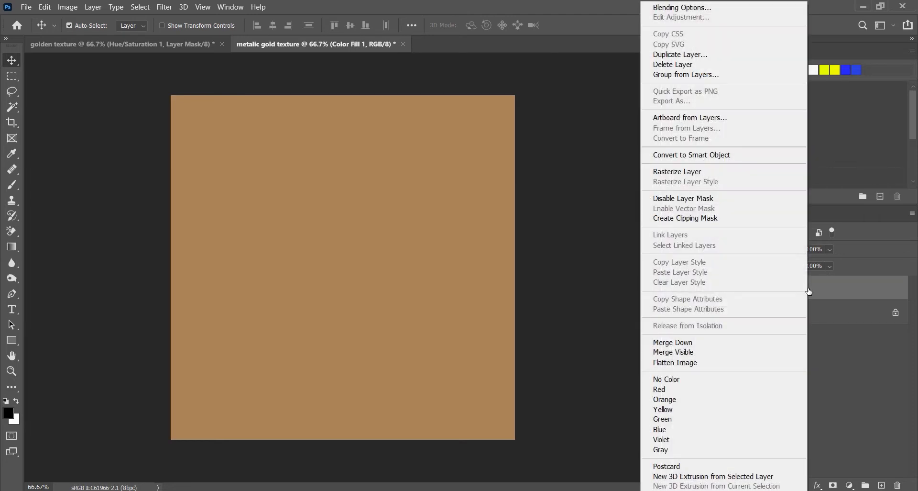
left_click(714, 157)
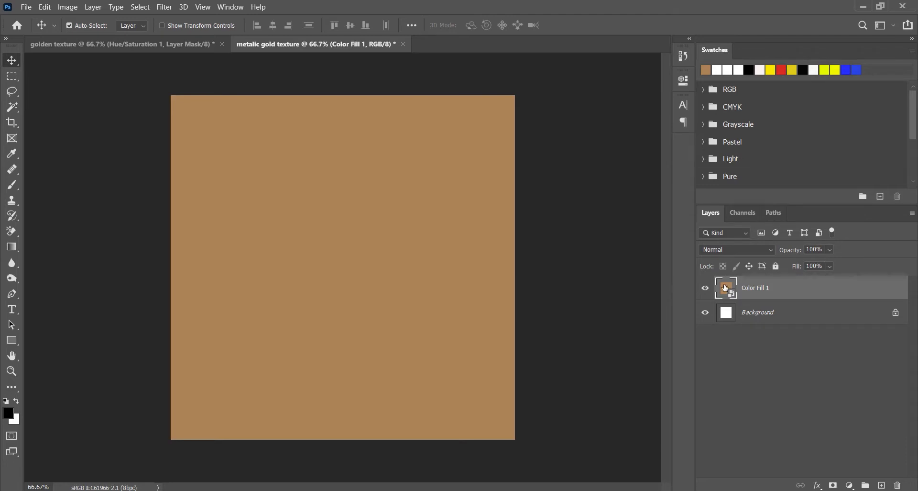
left_click(15, 400)
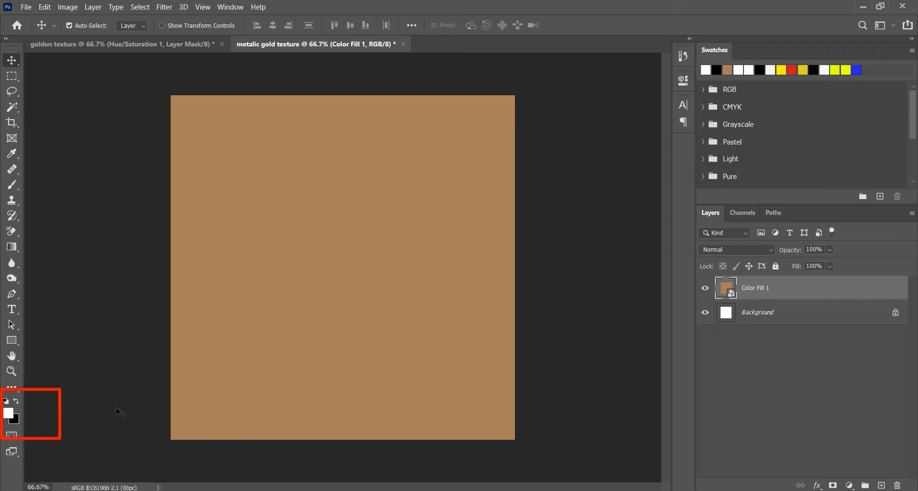
Step: Apply an Add Noise smart filter to the fill layer with 8% amount, Gaussian distribution and Monochromatic enabled
left_click(163, 8)
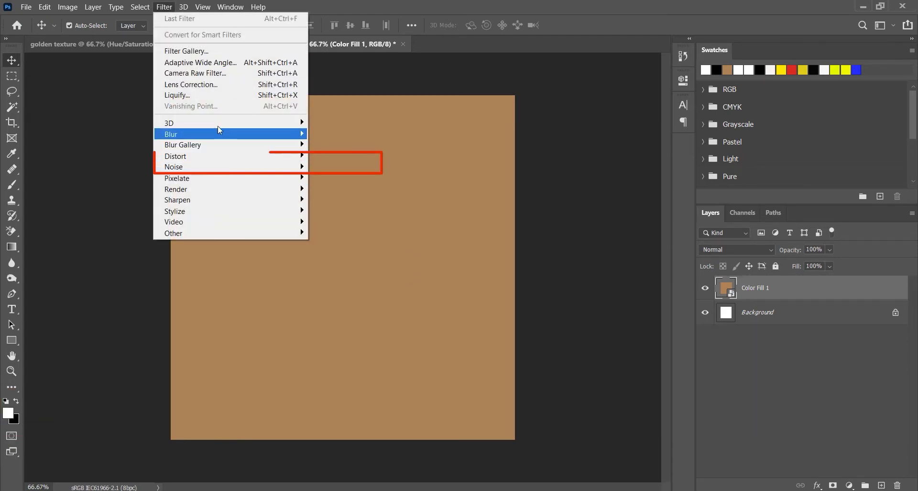
mouse_move(240, 167)
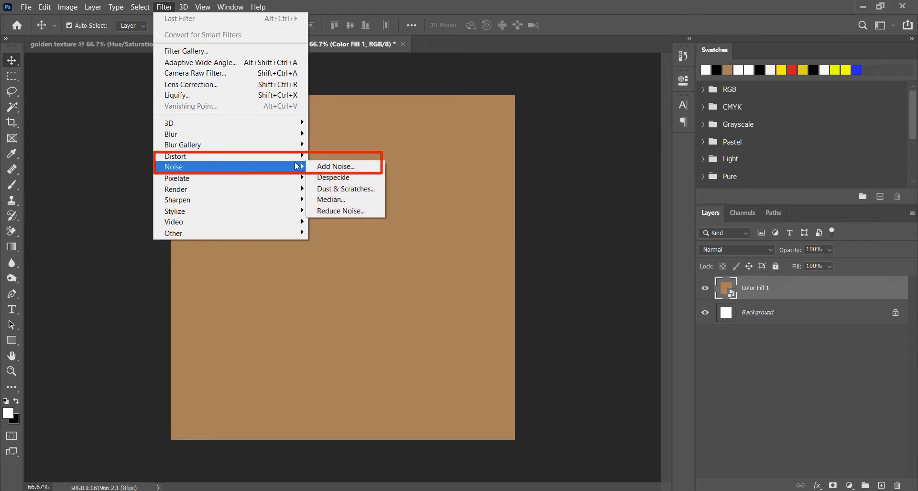
left_click(330, 166)
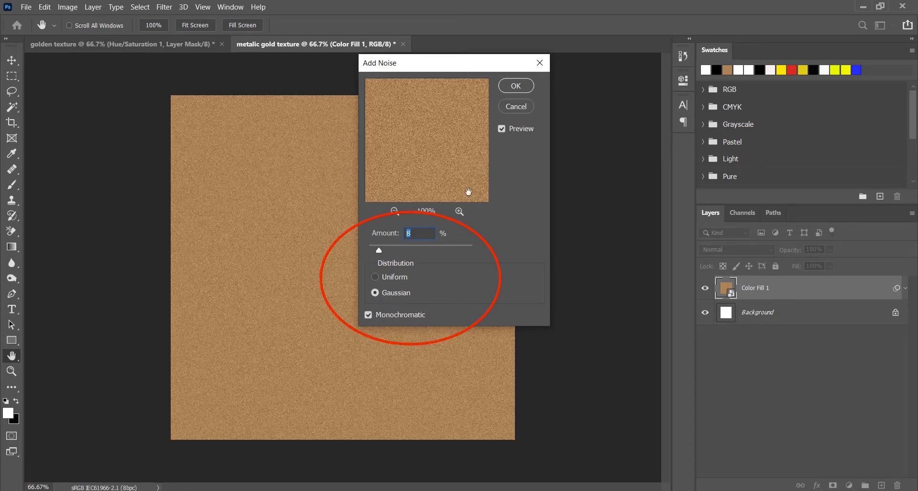
left_click(515, 86)
key("v")
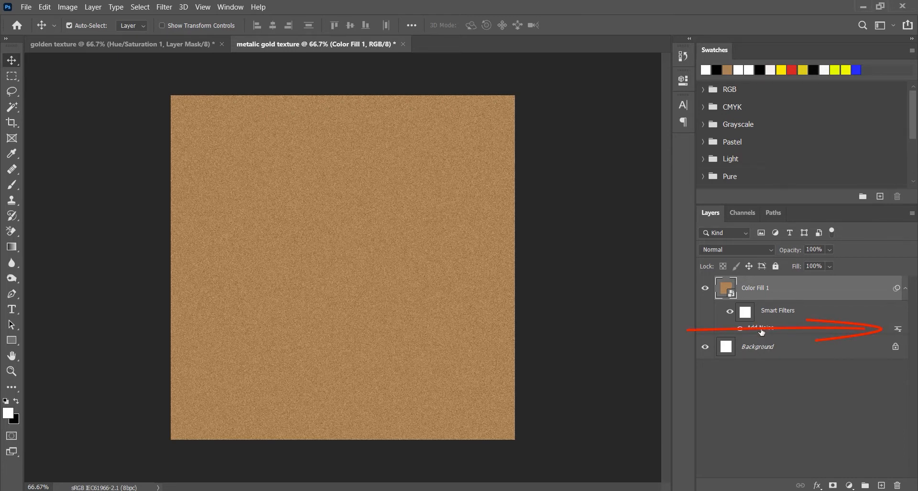
double_click(761, 329)
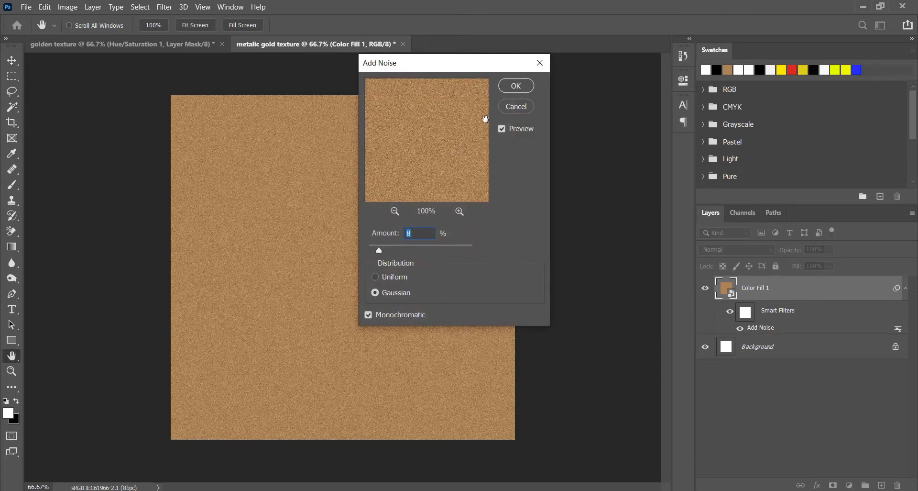
left_click(518, 107)
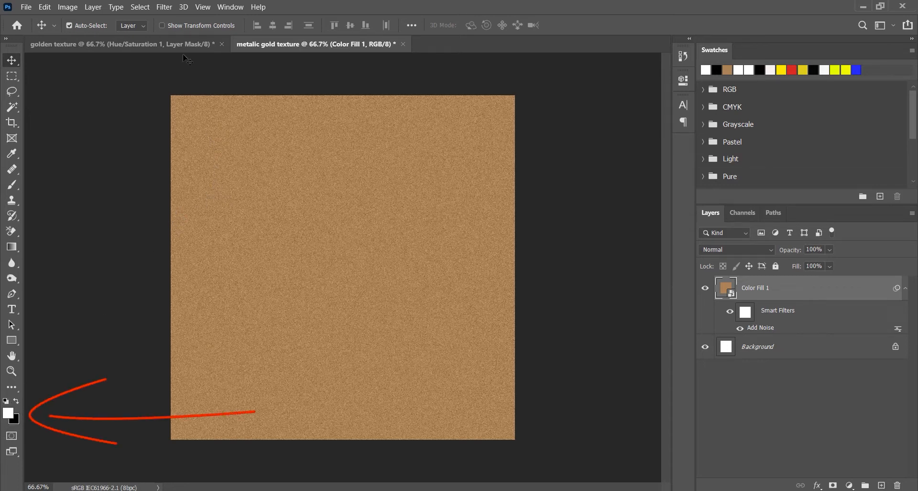
Step: Apply the Clouds filter to the fill layer and regenerate its random pattern three times
left_click(162, 7)
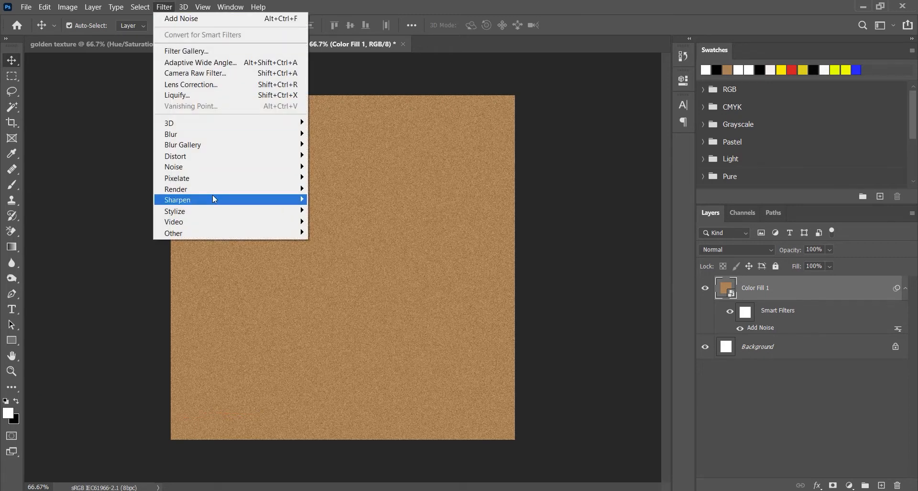
mouse_move(214, 198)
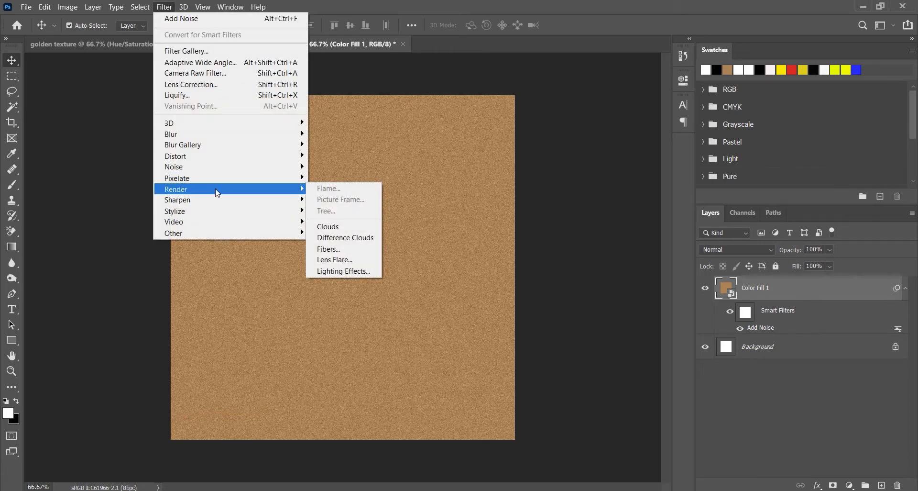
left_click(332, 227)
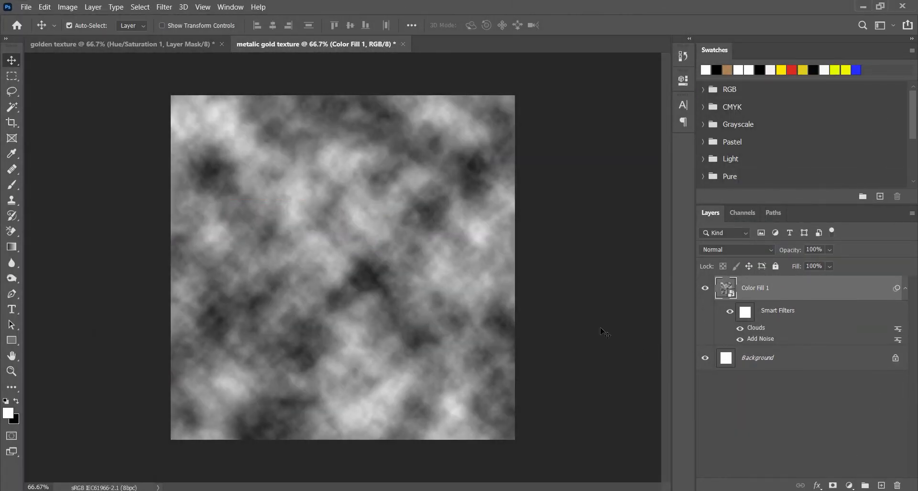
double_click(758, 330)
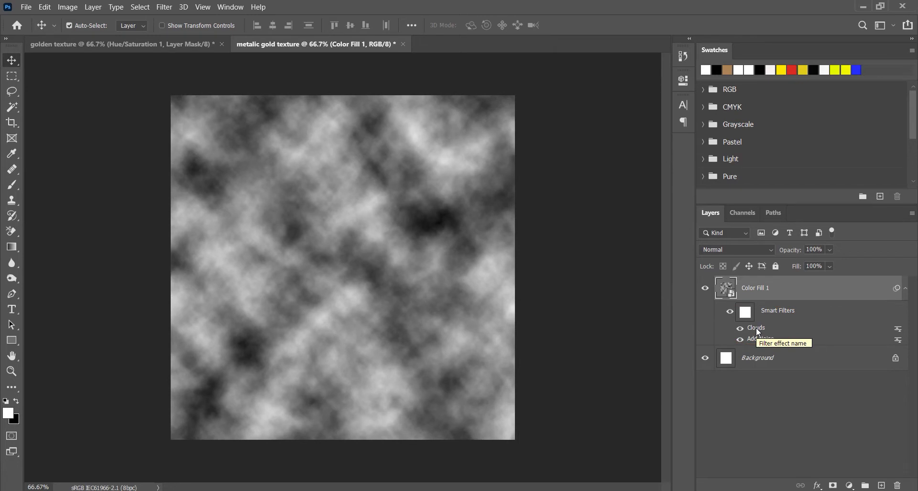
double_click(758, 329)
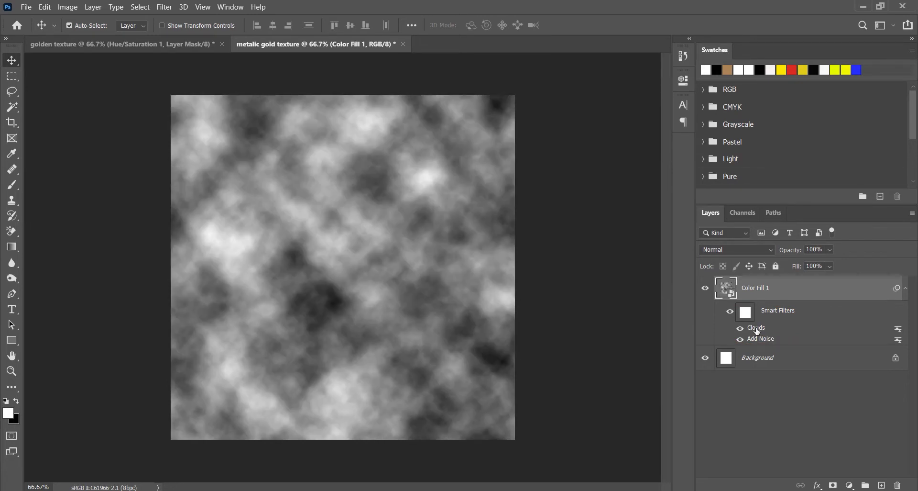
double_click(758, 330)
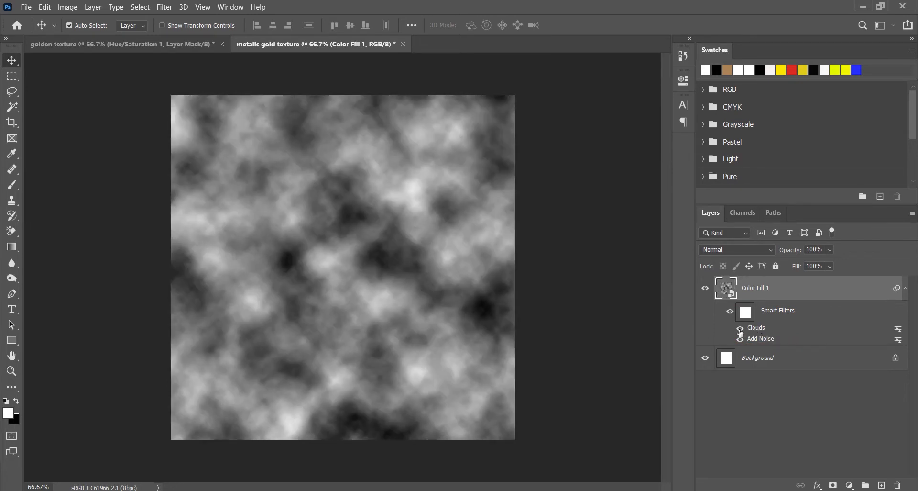
Step: Set the blending mode of the Clouds smart filter to Soft Light at 100% opacity
double_click(900, 330)
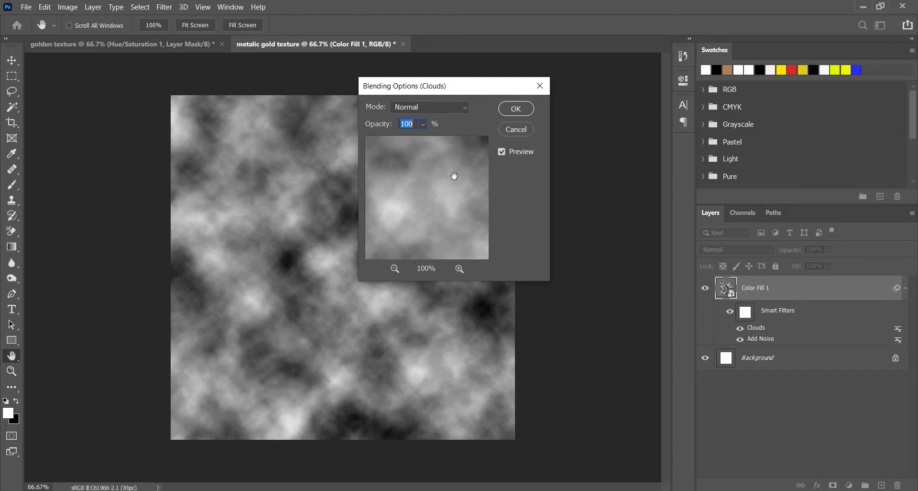
left_click(464, 106)
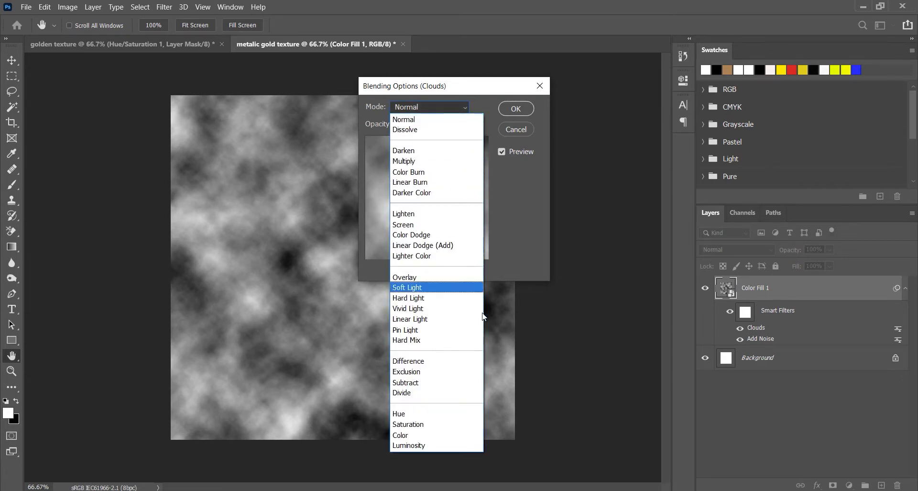
left_click(452, 287)
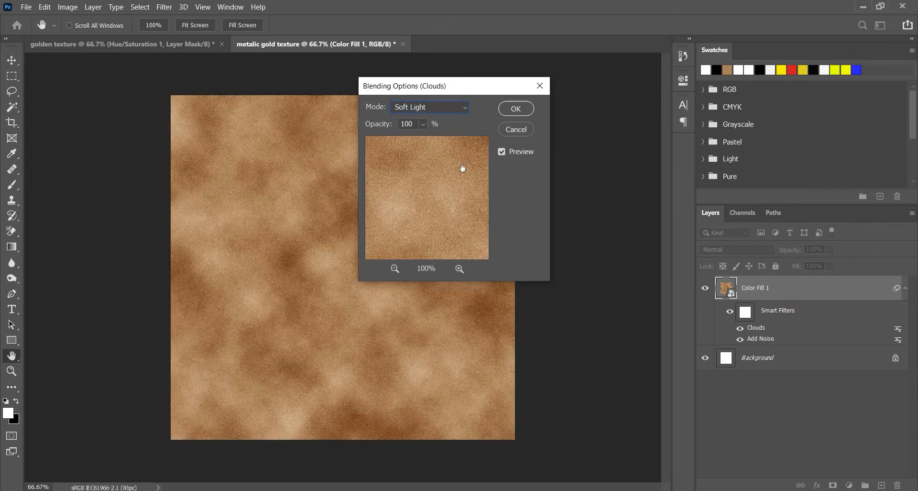
left_click(516, 108)
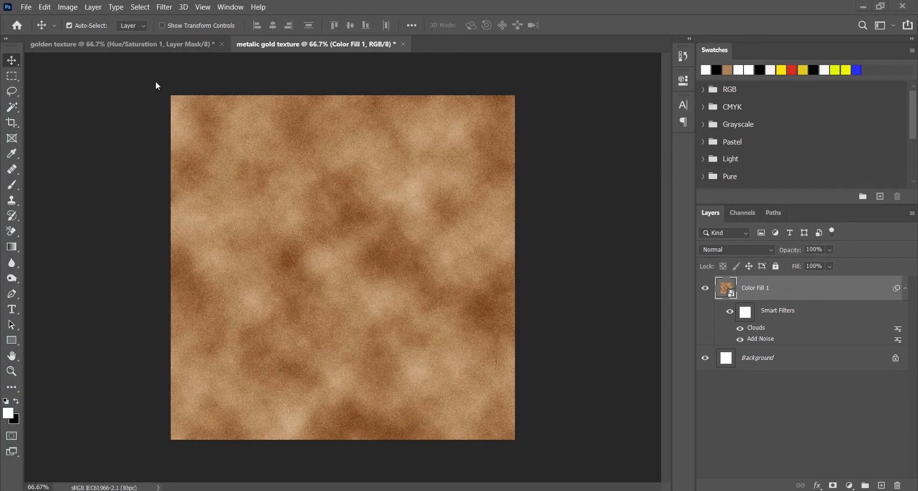
Step: Apply the Glass distortion from the Filter Gallery with distortion 20, smoothness 4, Frosted texture and 100% scaling
left_click(165, 7)
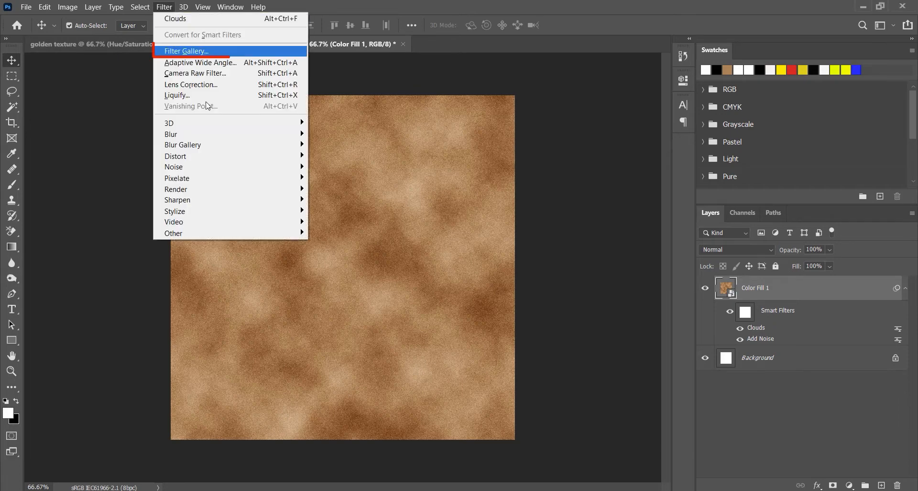
left_click(184, 56)
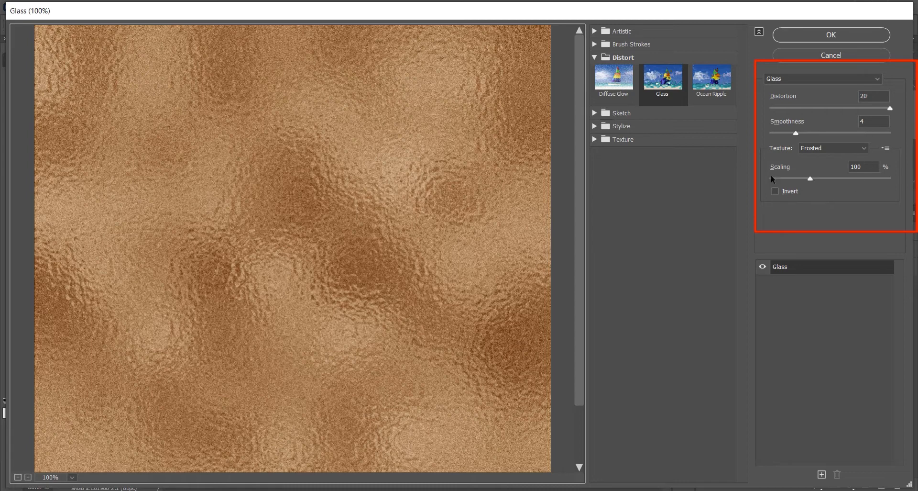
left_click(828, 38)
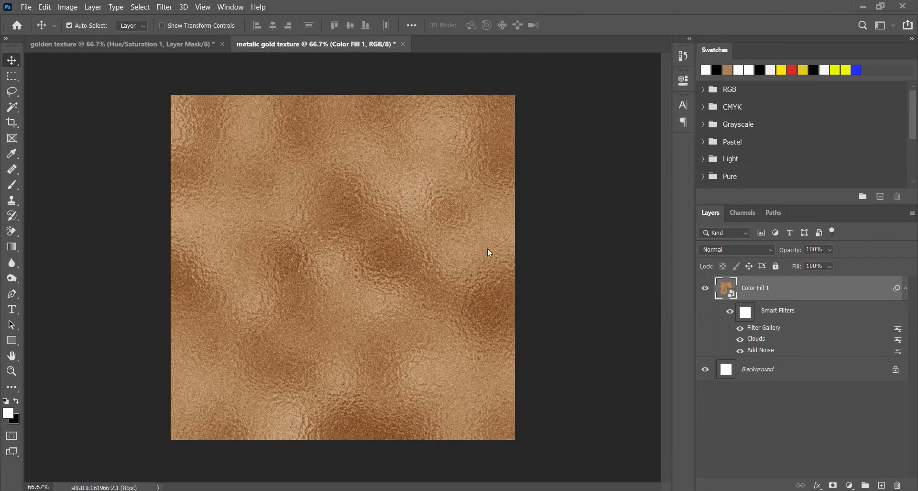
Step: Start a Lighting Effects filter with a white Spot light at intensity 60, hotspot 45, gloss 100, metallic 100 and ambience 60
left_click(163, 9)
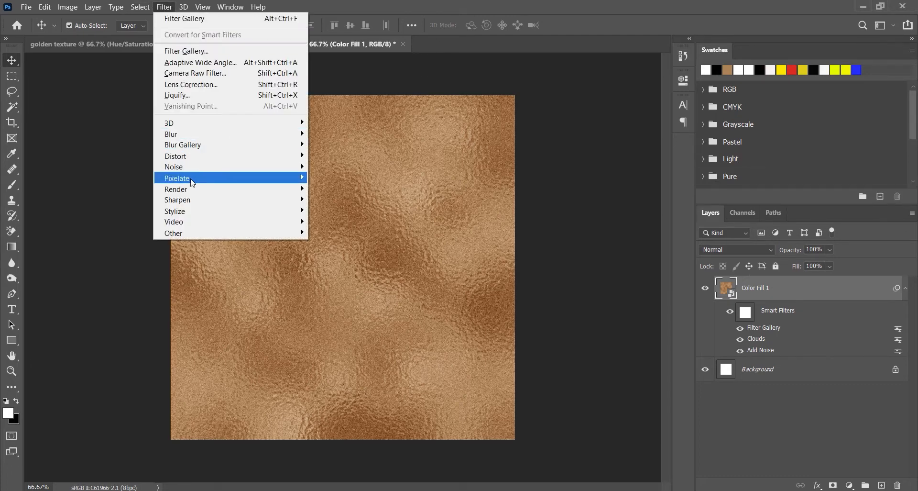
mouse_move(237, 193)
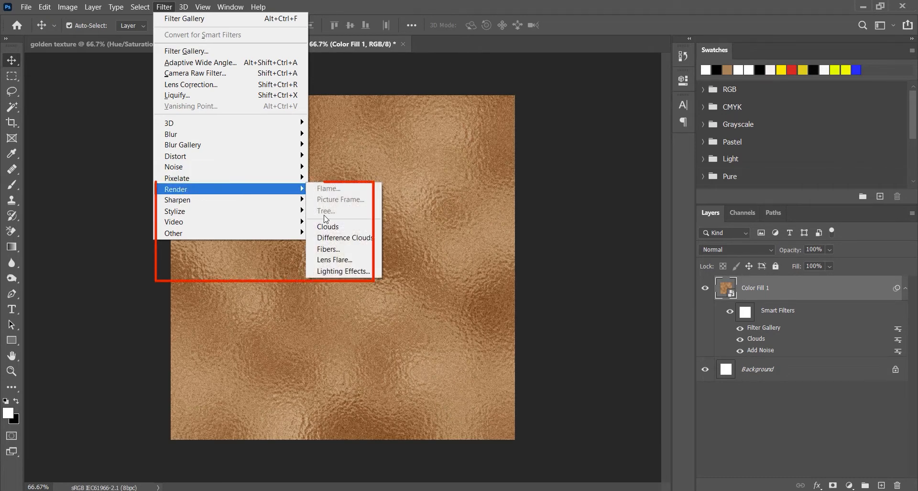
left_click(338, 271)
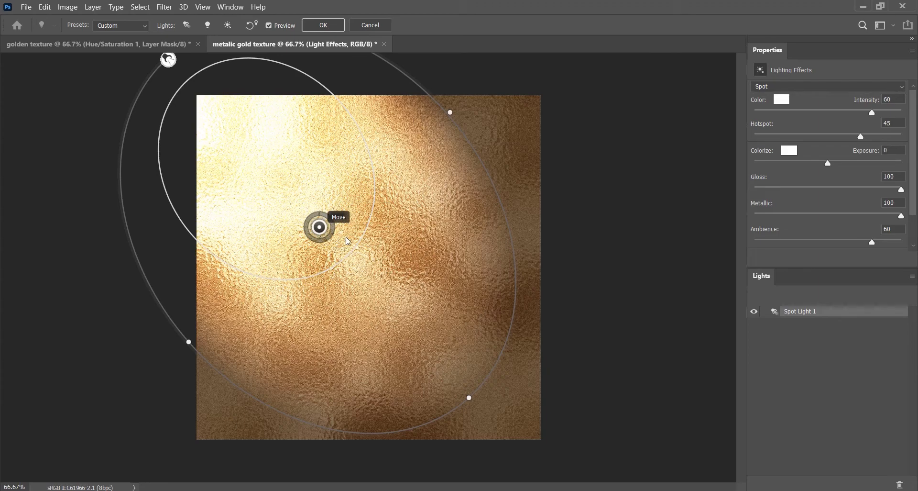
Step: Move the spot light to just left of and above the canvas centre, with its hotspot at 40 and intensity at 57
mouse_move(348, 240)
left_mouse_down()
mouse_move(261, 254)
mouse_move(438, 287)
mouse_move(459, 335)
mouse_move(366, 303)
mouse_move(318, 239)
mouse_move(338, 245)
left_mouse_up()
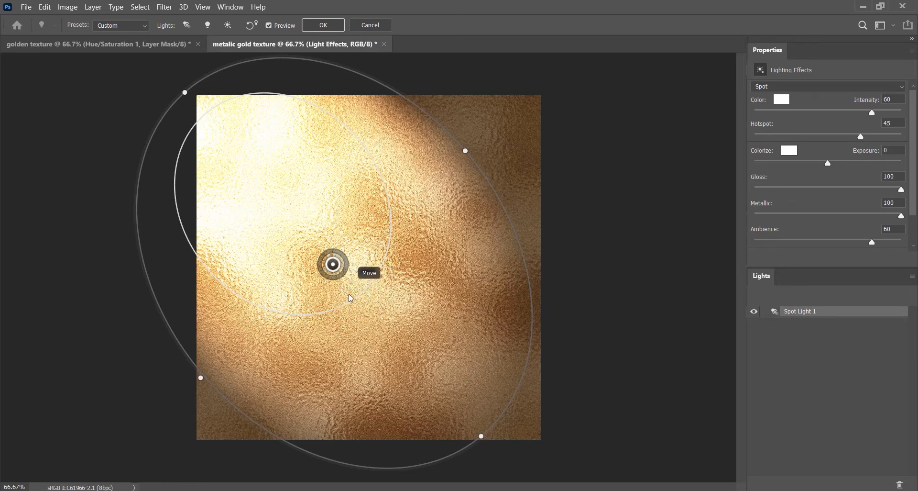
left_click_drag(336, 276, 229, 119)
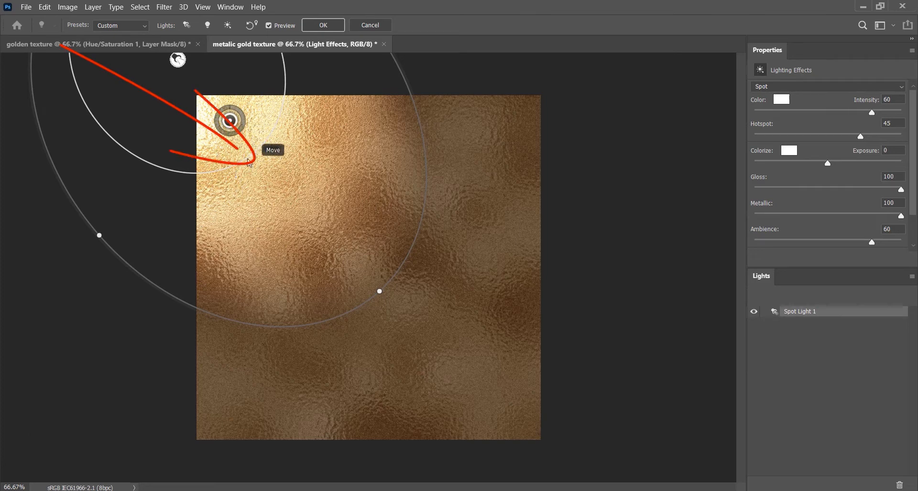
mouse_move(256, 166)
left_mouse_down()
mouse_move(285, 193)
mouse_move(257, 159)
left_mouse_up()
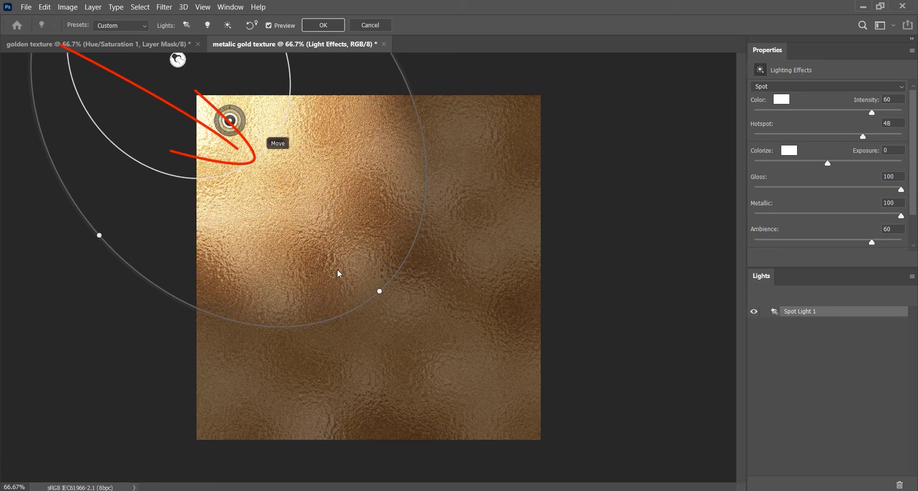
mouse_move(431, 180)
left_mouse_down()
mouse_move(515, 284)
mouse_move(519, 306)
mouse_move(496, 286)
left_mouse_up()
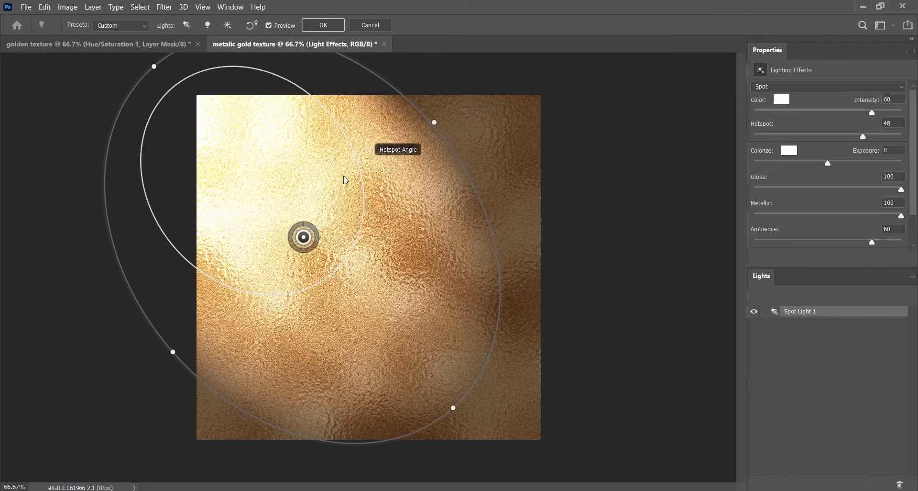
mouse_move(353, 249)
left_mouse_down()
mouse_move(390, 260)
mouse_move(356, 251)
left_mouse_up()
left_click_drag(480, 196, 461, 193)
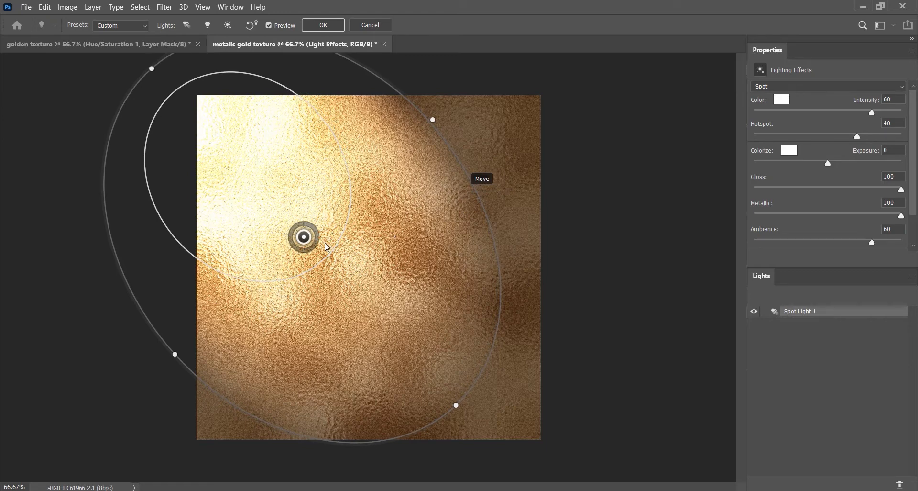
mouse_move(320, 242)
left_mouse_down()
mouse_move(312, 225)
mouse_move(318, 243)
mouse_move(296, 252)
mouse_move(317, 249)
mouse_move(312, 227)
mouse_move(320, 245)
left_mouse_up()
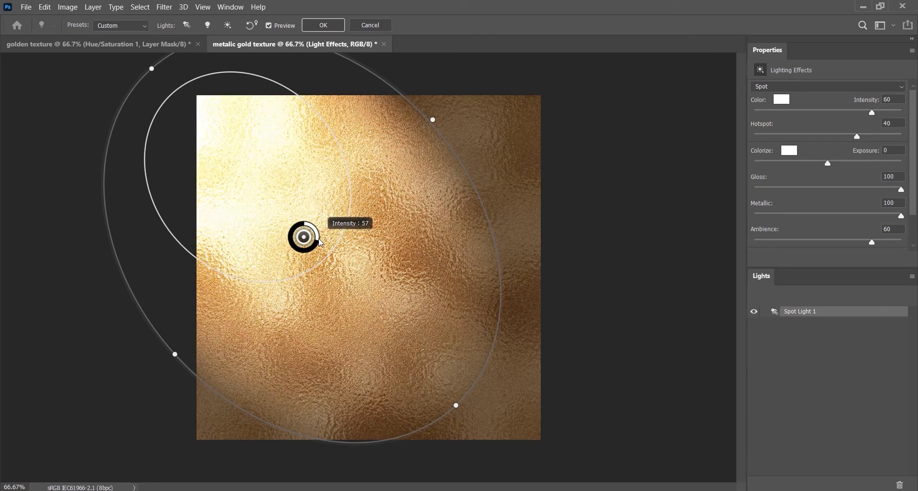
Step: Rotate and reshape the spot light's ellipse diagonally across the canvas, and adjust its intensity to 86 and hotspot to 47
left_click_drag(432, 122, 424, 142)
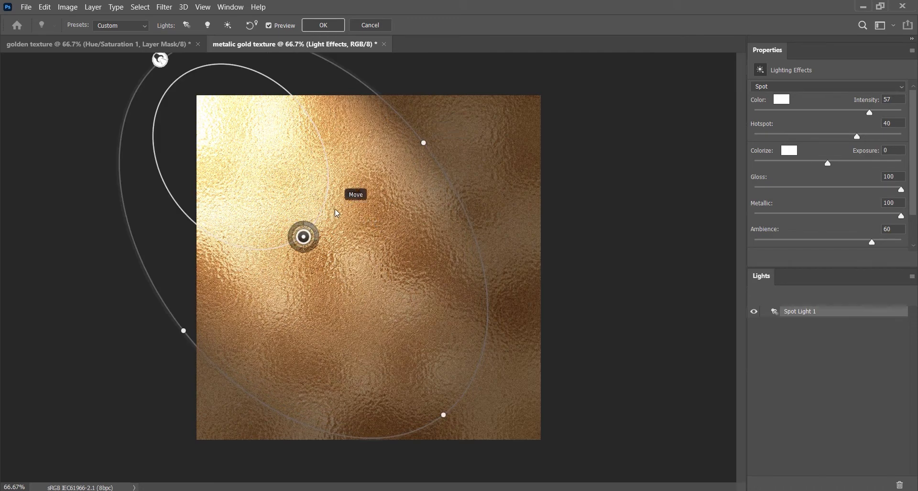
left_click_drag(334, 211, 338, 213)
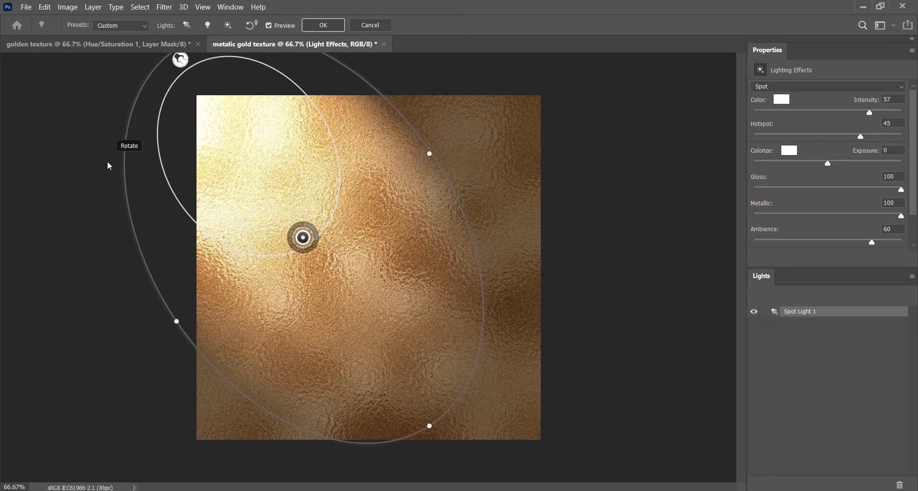
left_click_drag(100, 168, 80, 190)
left_click_drag(179, 228, 176, 233)
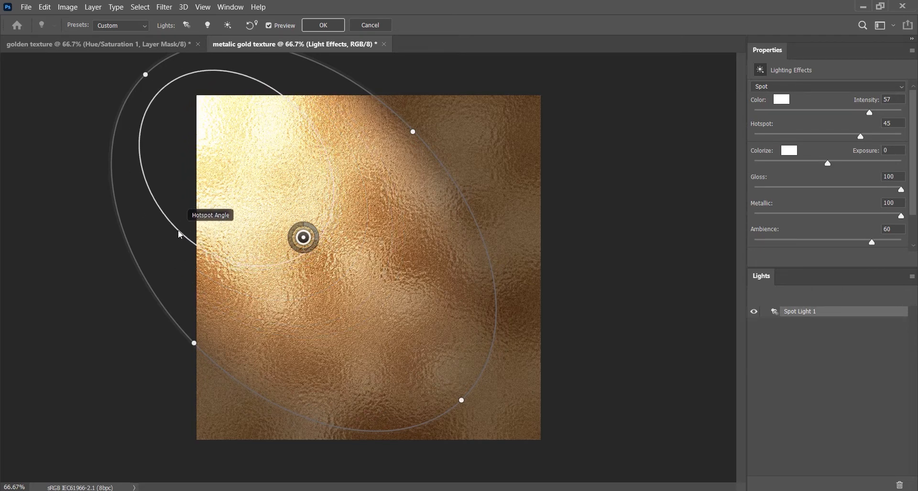
mouse_move(318, 243)
left_mouse_down()
mouse_move(289, 249)
mouse_move(295, 224)
mouse_move(318, 229)
mouse_move(311, 248)
left_mouse_up()
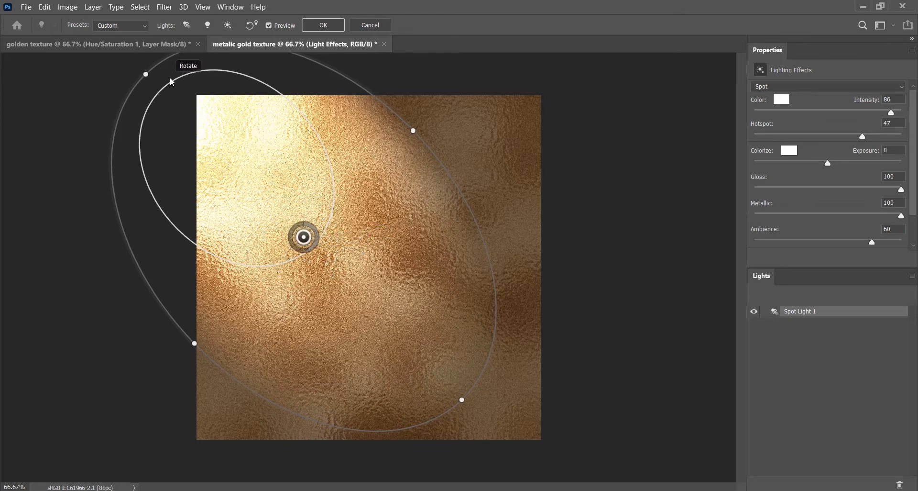
left_click_drag(170, 78, 185, 64)
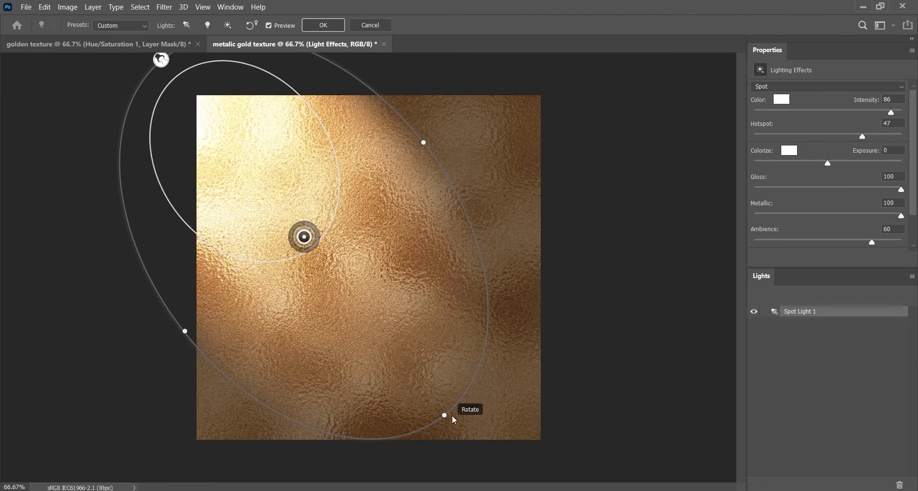
left_click_drag(450, 414, 477, 415)
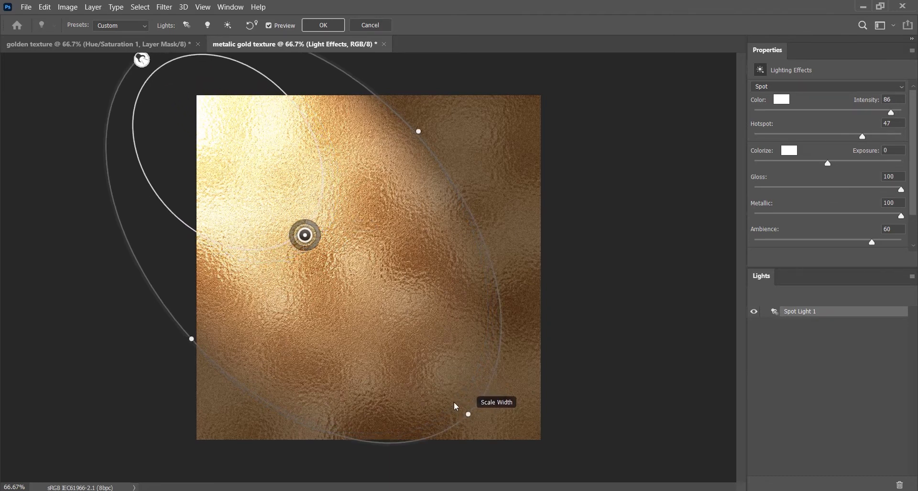
left_click_drag(337, 208, 355, 208)
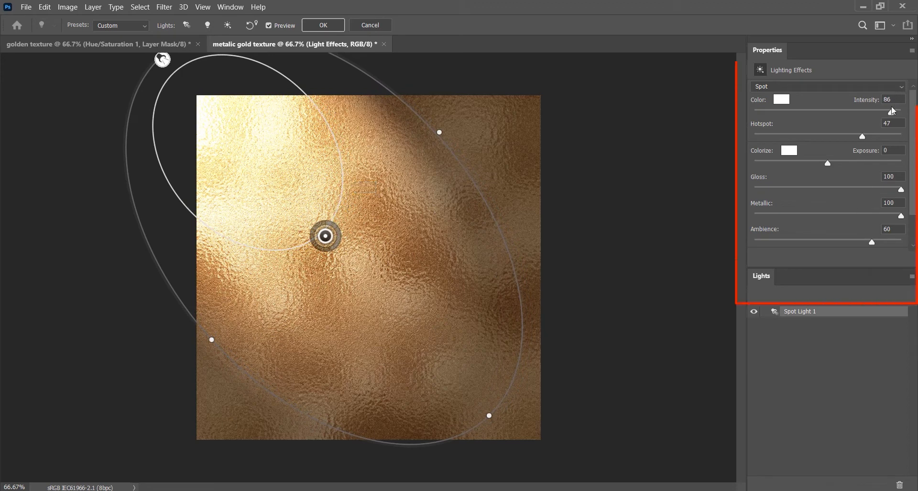
Step: Set the spot light's intensity to 60, hotspot to 45 and ambience to 70, and apply the Lighting Effects filter
left_click(868, 101)
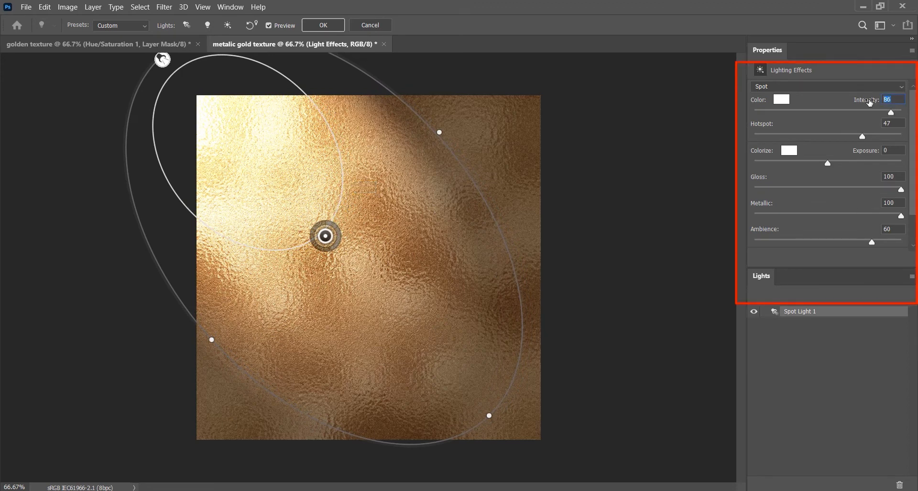
type("60")
key("Tab")
type("45")
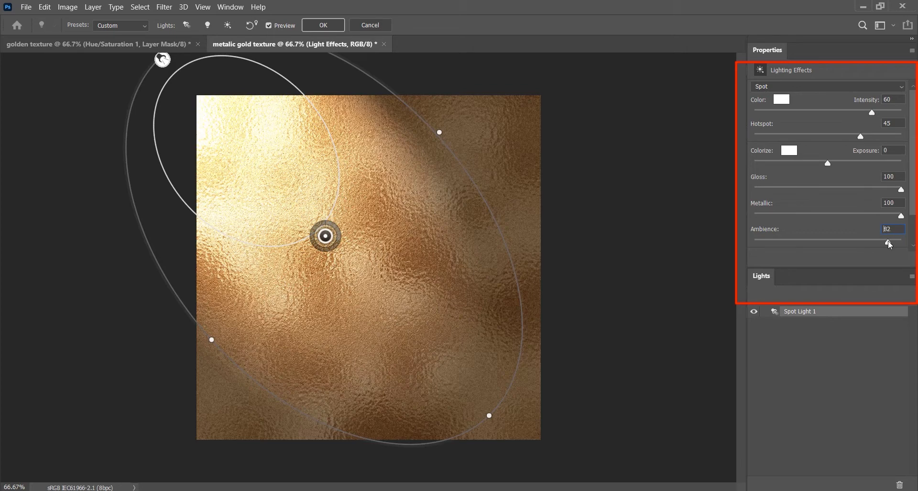
left_click_drag(886, 241, 883, 242)
left_click_drag(882, 242, 880, 243)
left_click(889, 230)
type("70")
scroll(911, 230, "down", 1)
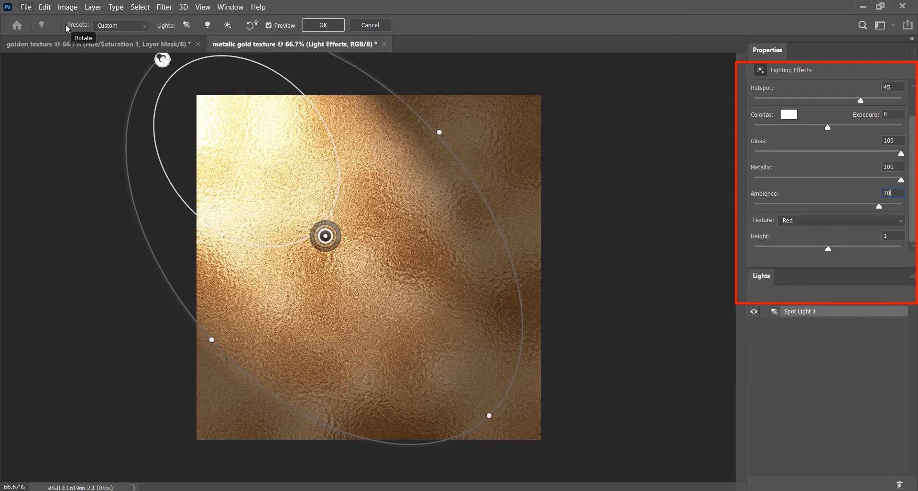
left_click(324, 30)
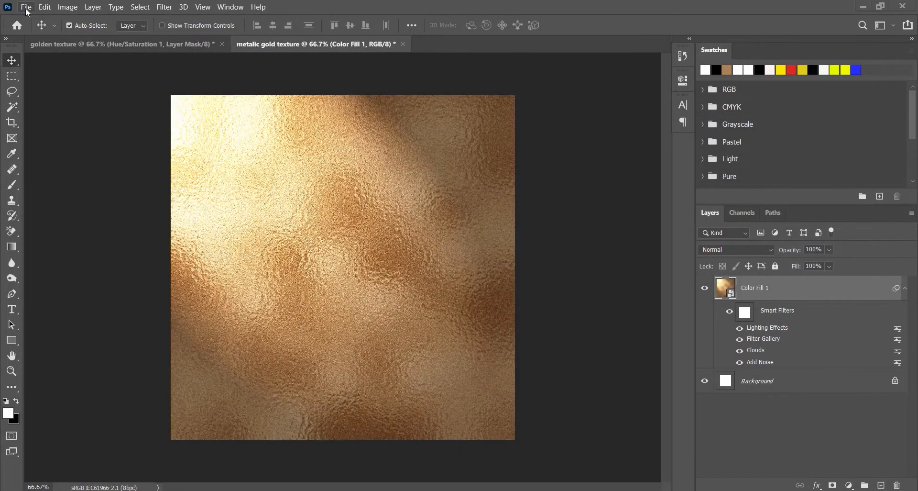
Step: Create a new 1080 x 1080 pixel document at 72 pixels/inch named "logo with golden texture"
left_click(27, 7)
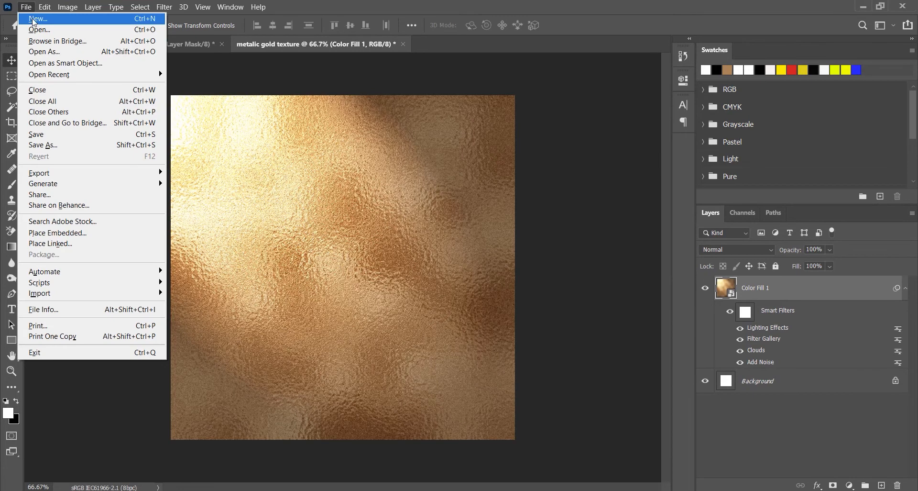
left_click(38, 17)
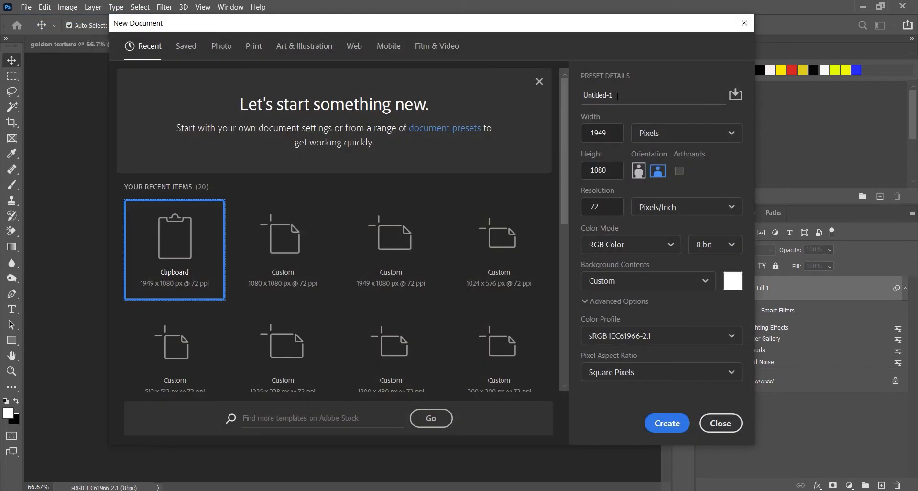
type("logo")
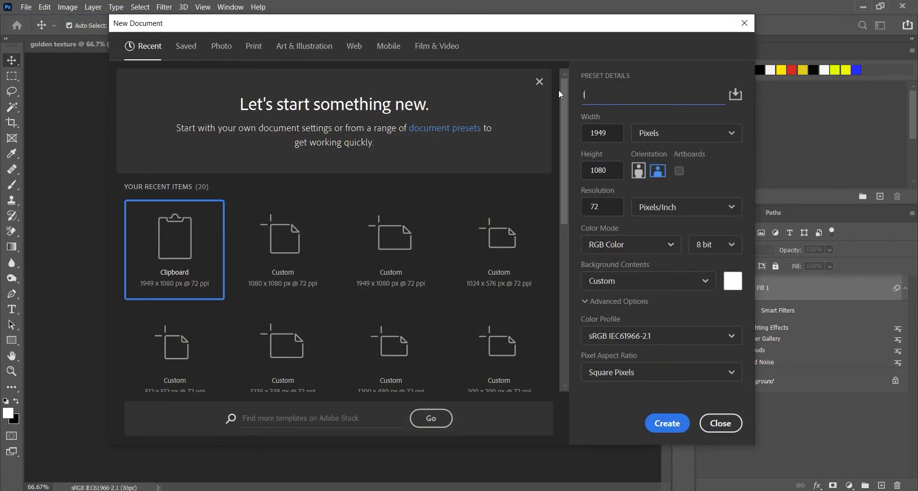
type(" with golden texture")
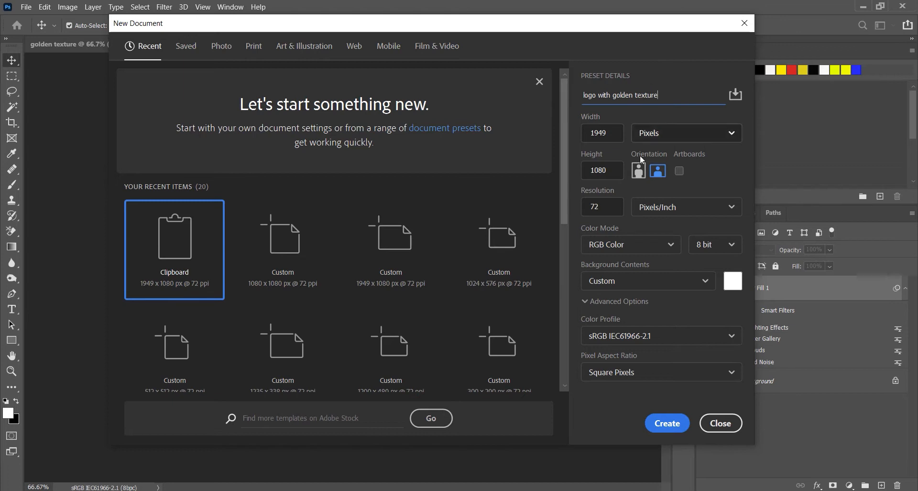
key("Tab")
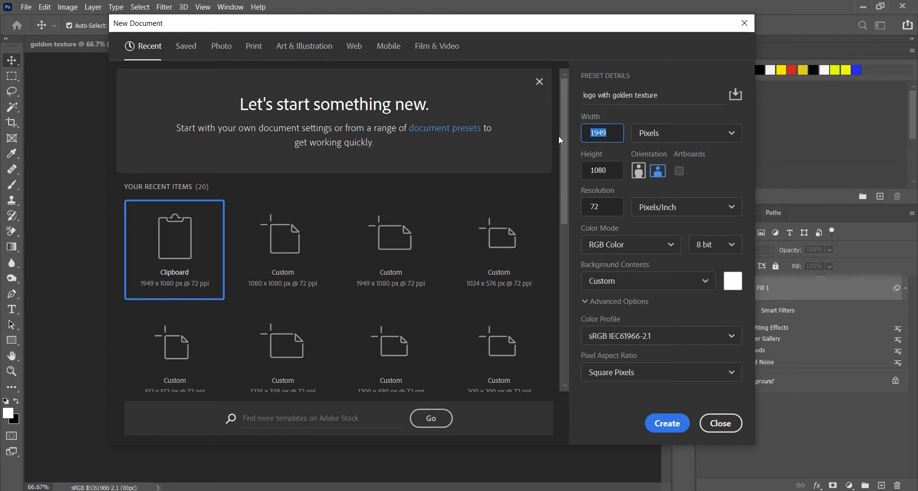
type("1080")
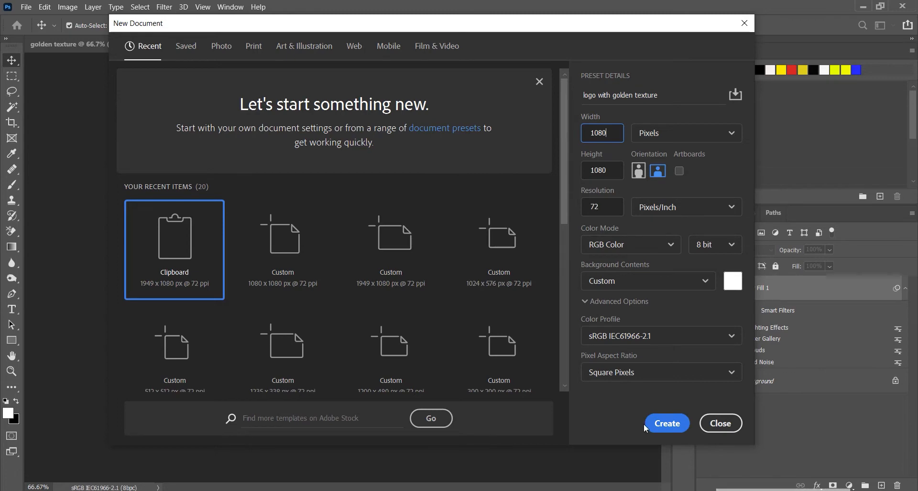
left_click(667, 423)
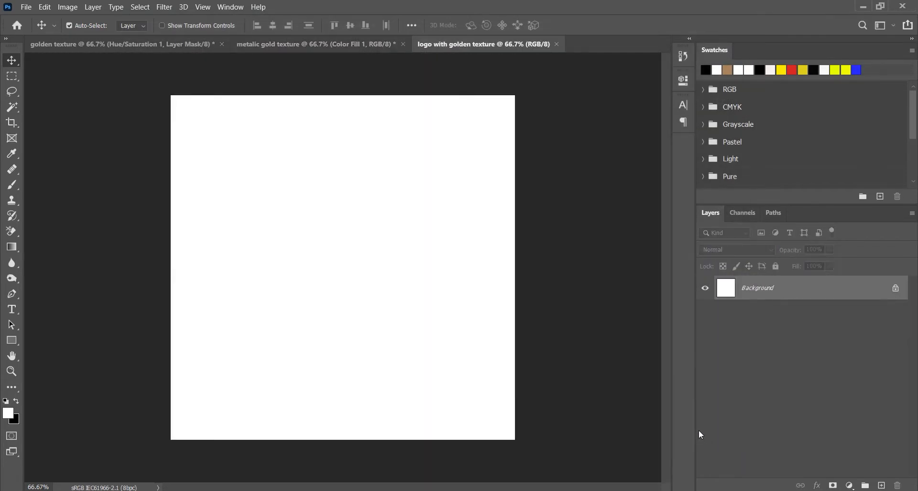
Step: Place the "design tarifi logo" file as an embedded smart object in the centre of the canvas
left_click(24, 10)
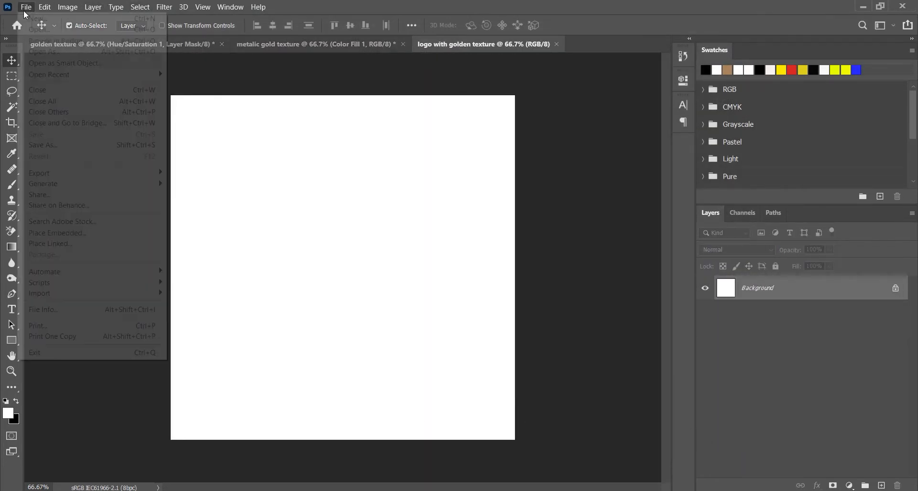
left_click(96, 232)
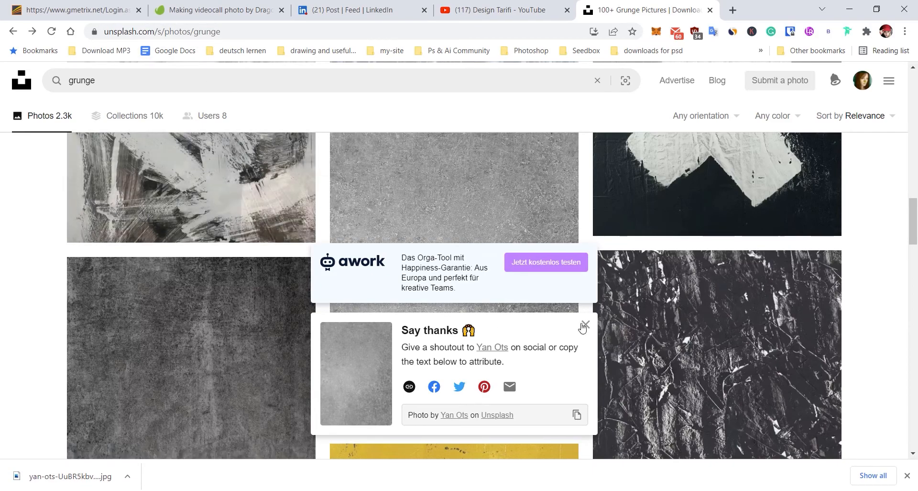
Step: Switch to the browser, view the grey concrete photo among Unsplash's grunge pictures, and return to Photoshop
left_click(585, 324)
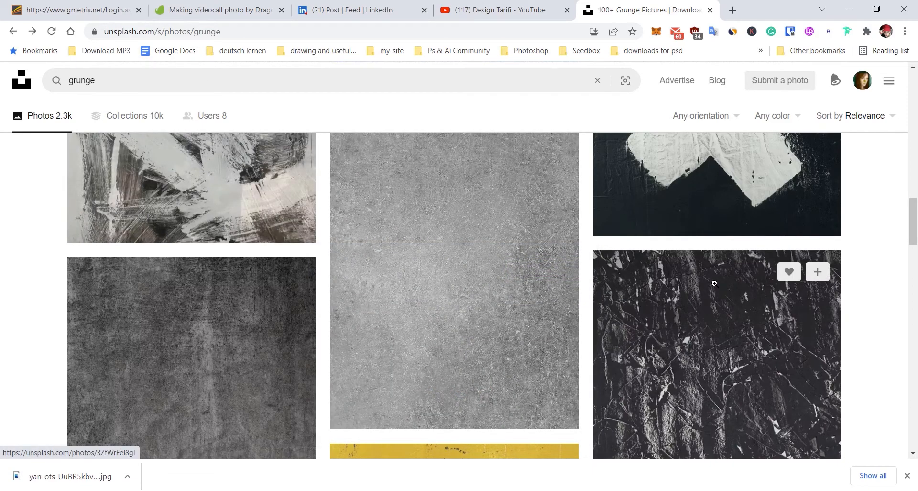
scroll(670, 268, "up", 8)
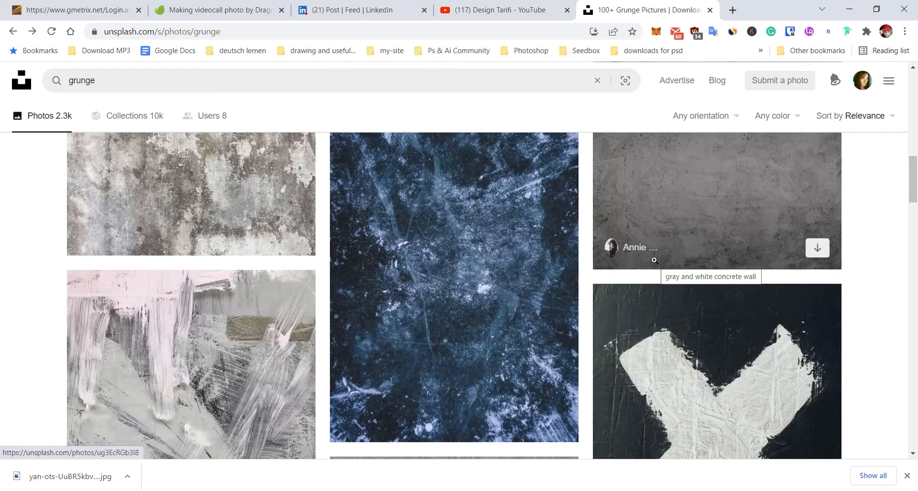
scroll(569, 280, "down", 9)
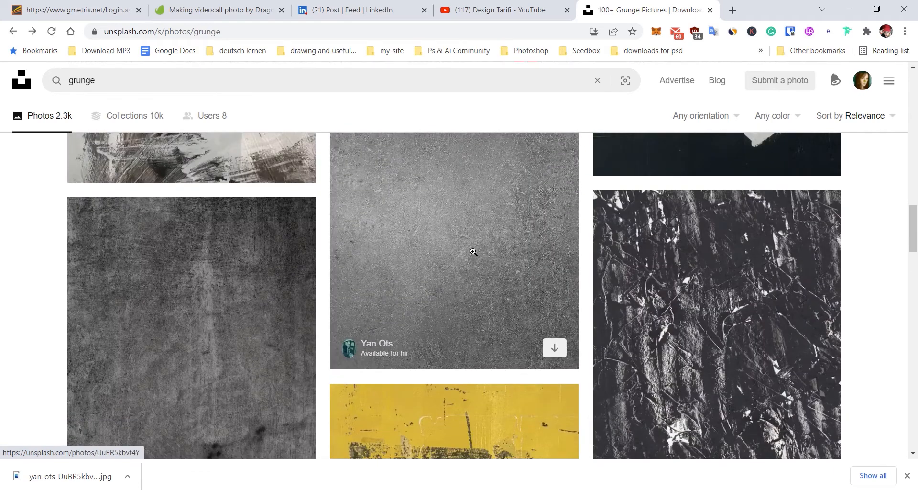
left_click(500, 274)
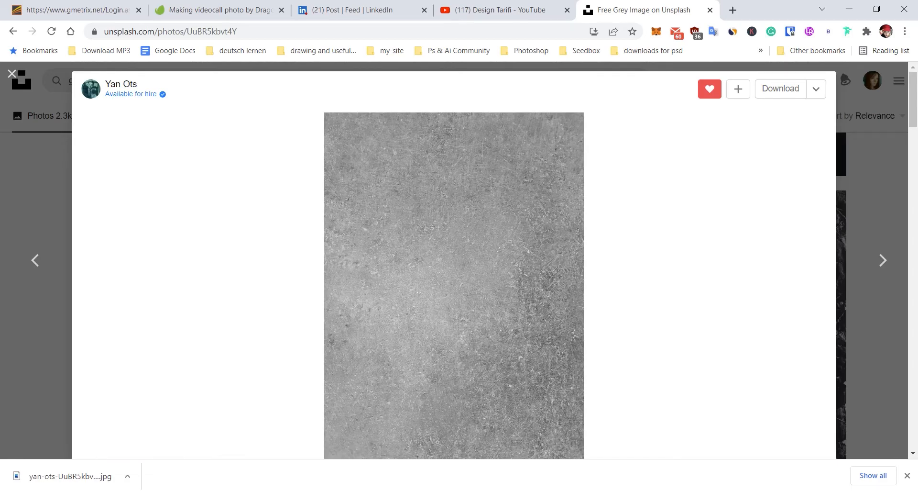
key("alt+Tab")
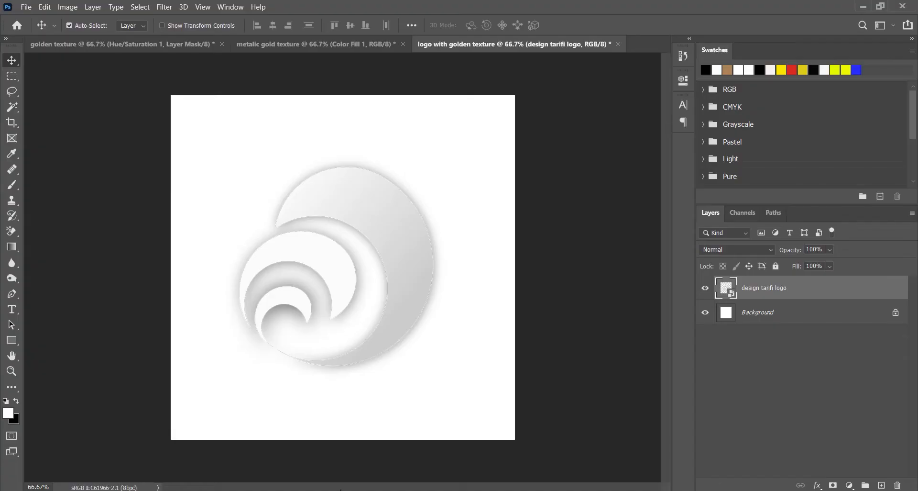
Step: Place the downloaded grey grunge photo embedded above the logo and scale it to 37.07% to cover the whole canvas
left_click(25, 7)
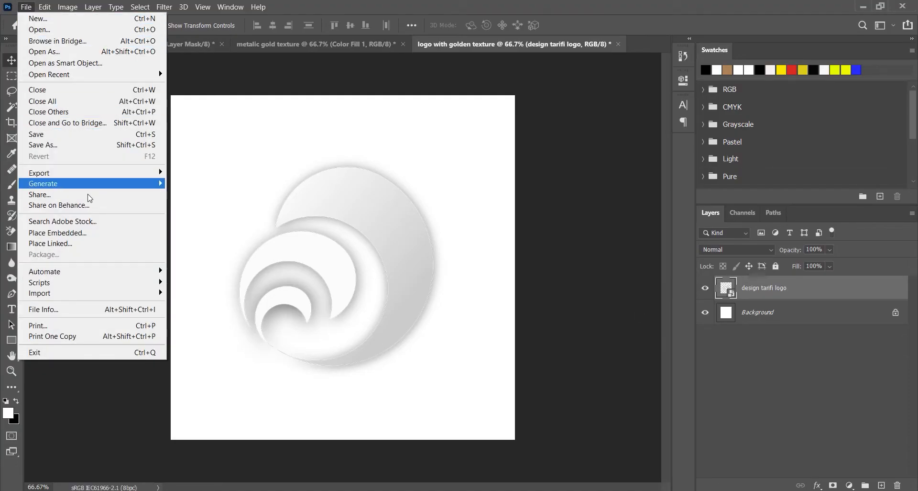
left_click(94, 234)
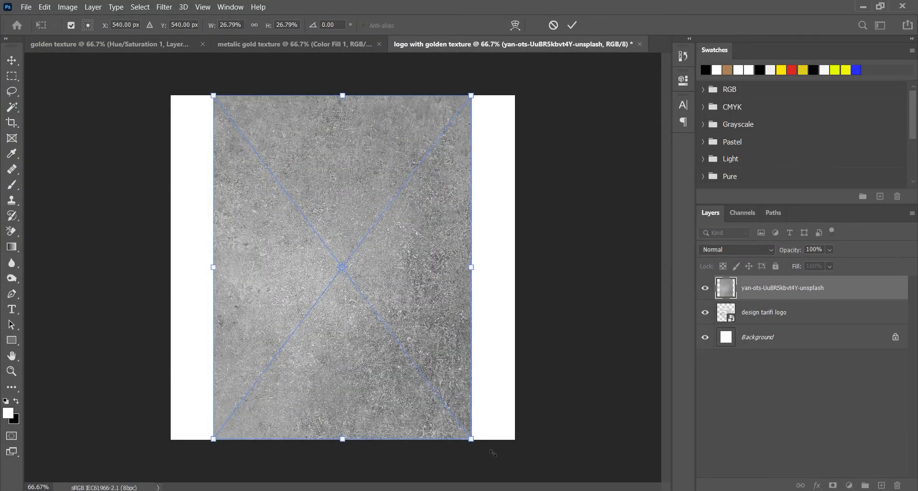
left_click_drag(493, 453, 526, 460)
left_click_drag(209, 83, 160, 25)
left_click(572, 25)
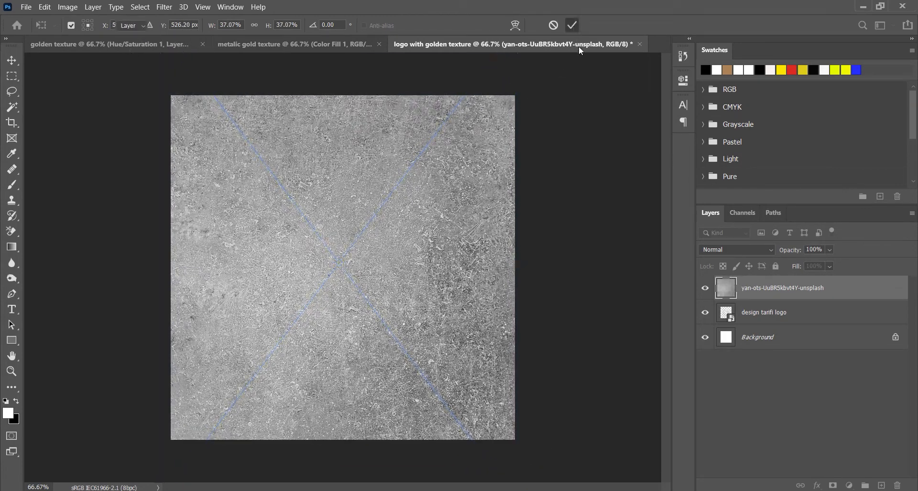
Step: Apply a Hue/Saturation adjustment to the grunge photo layer with Saturation -100 and the Lightness strongly reduced to near black
left_click(68, 6)
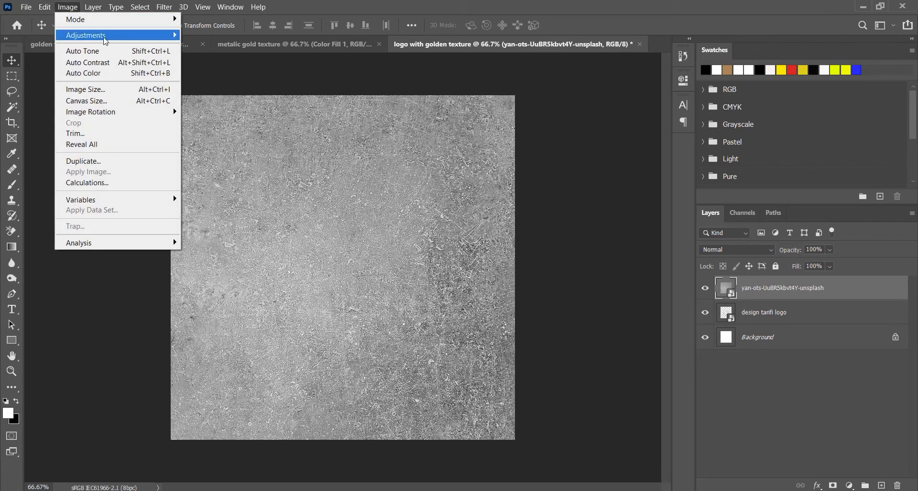
mouse_move(105, 41)
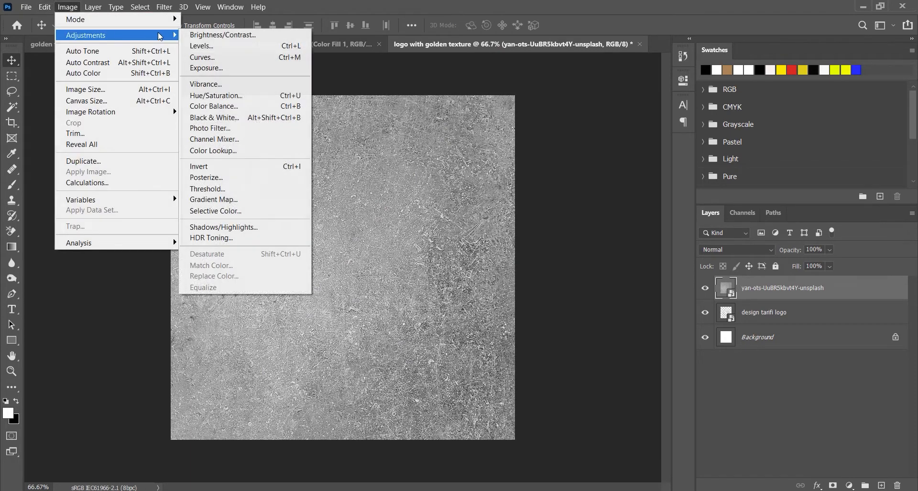
left_click(215, 96)
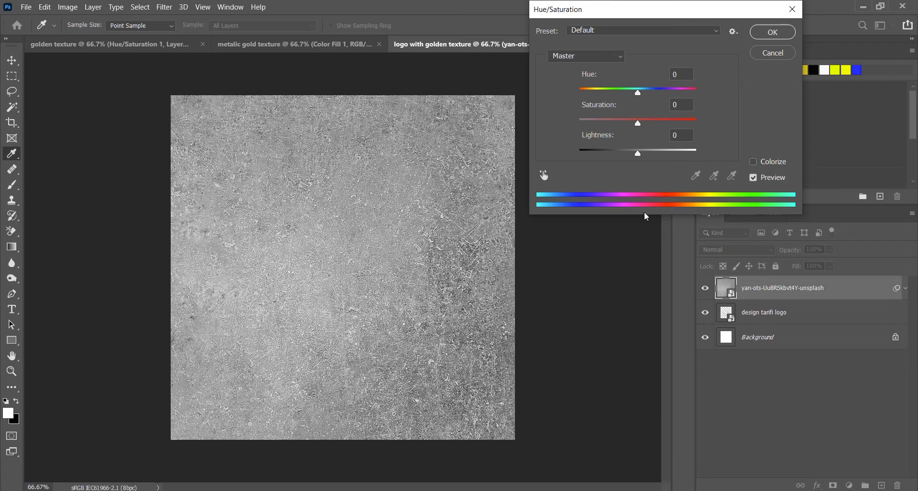
left_click_drag(639, 123, 571, 127)
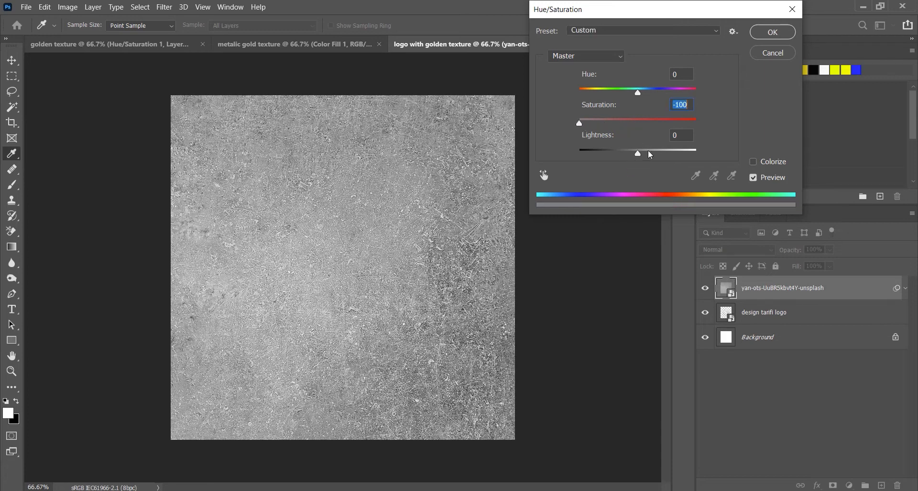
left_click_drag(638, 155, 589, 158)
left_click(771, 33)
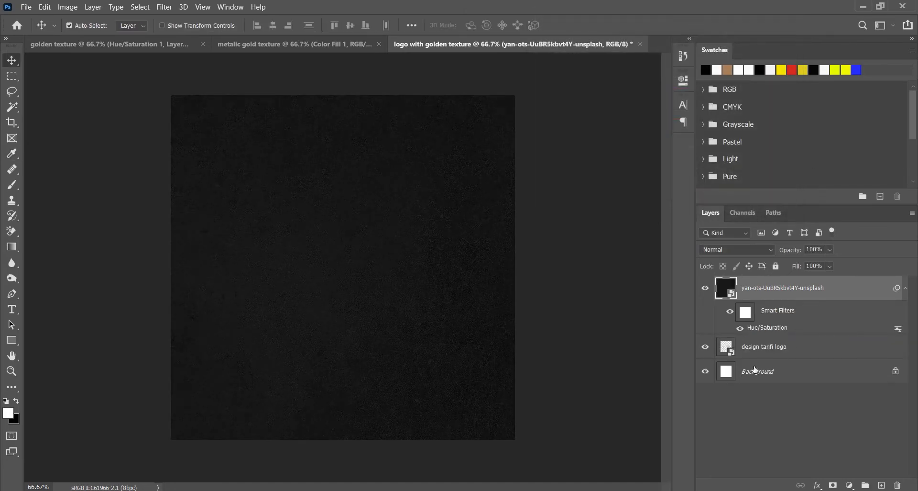
Step: Move the design tarifi logo layer above the darkened grunge texture layer
left_click_drag(791, 346, 784, 282)
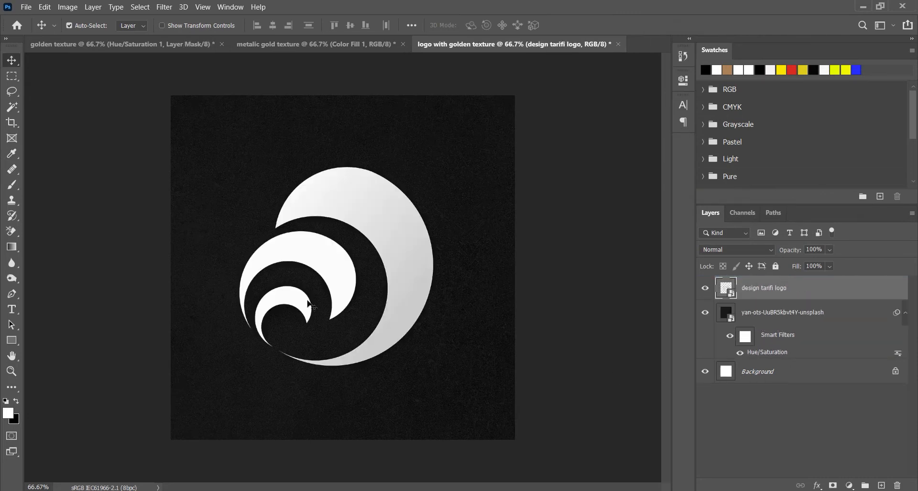
left_click(27, 9)
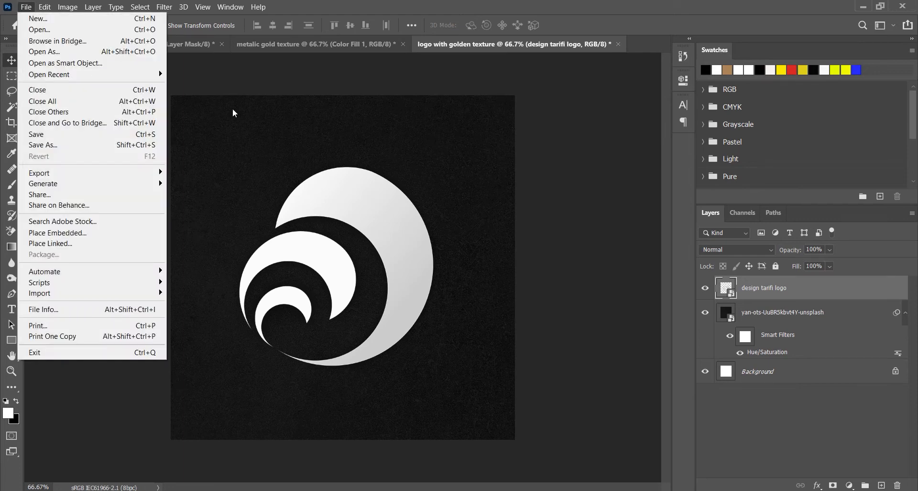
left_click(313, 83)
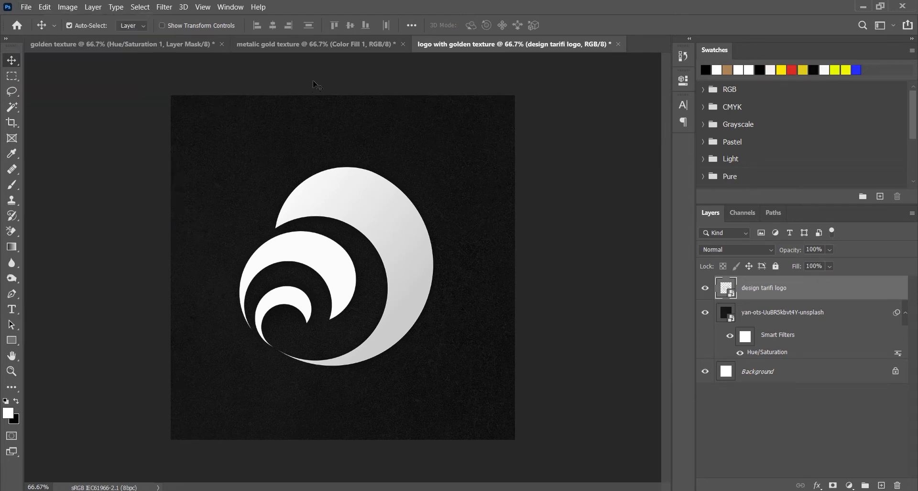
Step: Quick-export the metallic gold texture document to the Desktop as "metalic gold texture.png"
left_click(306, 48)
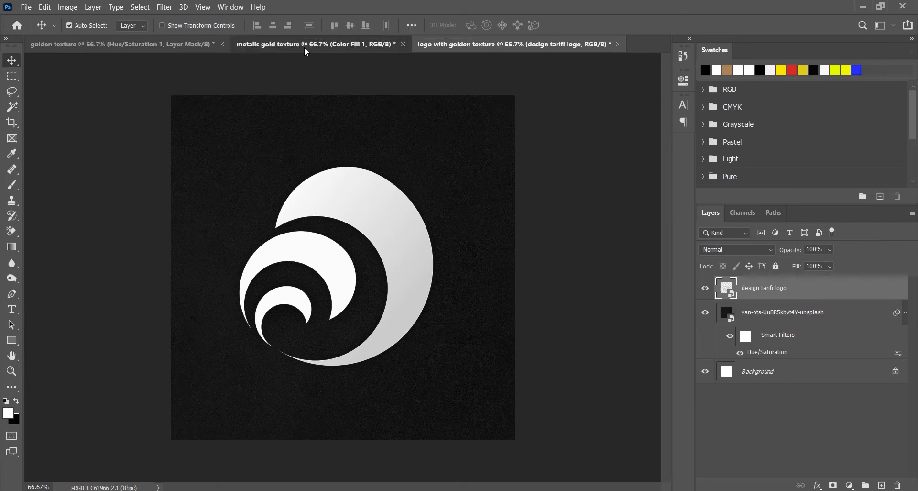
left_click(27, 7)
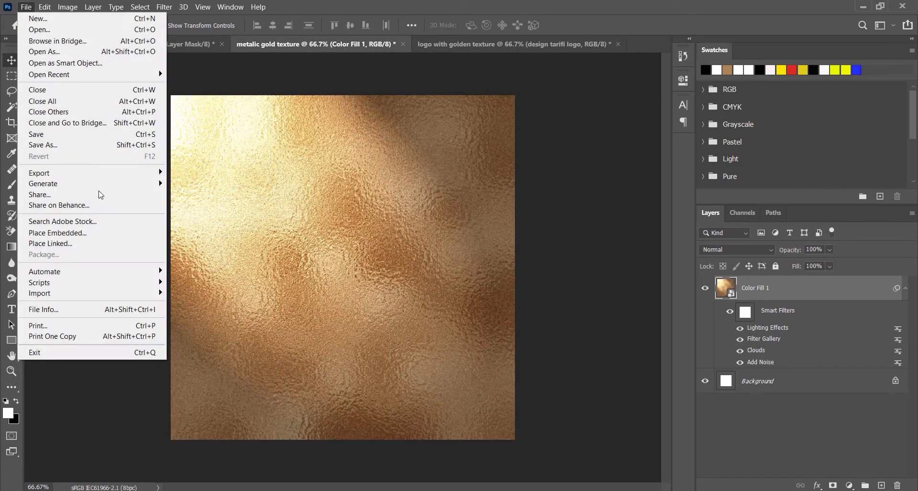
mouse_move(144, 177)
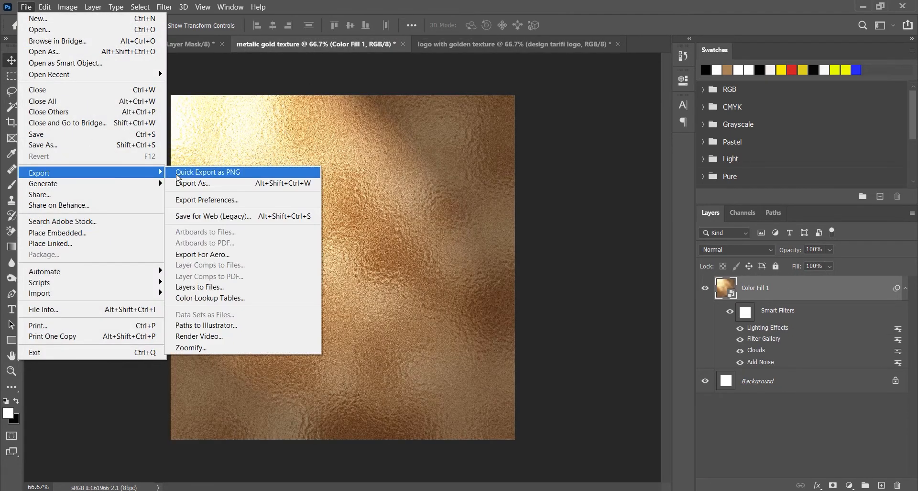
left_click(179, 173)
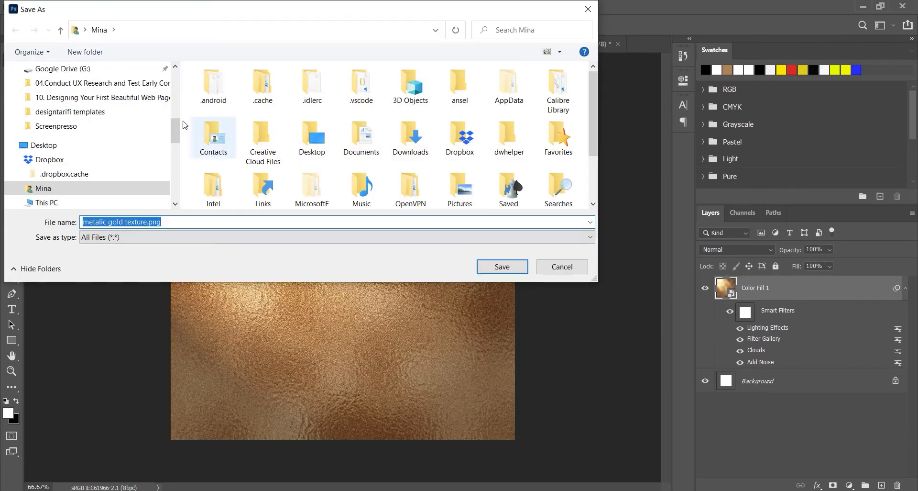
left_click(43, 144)
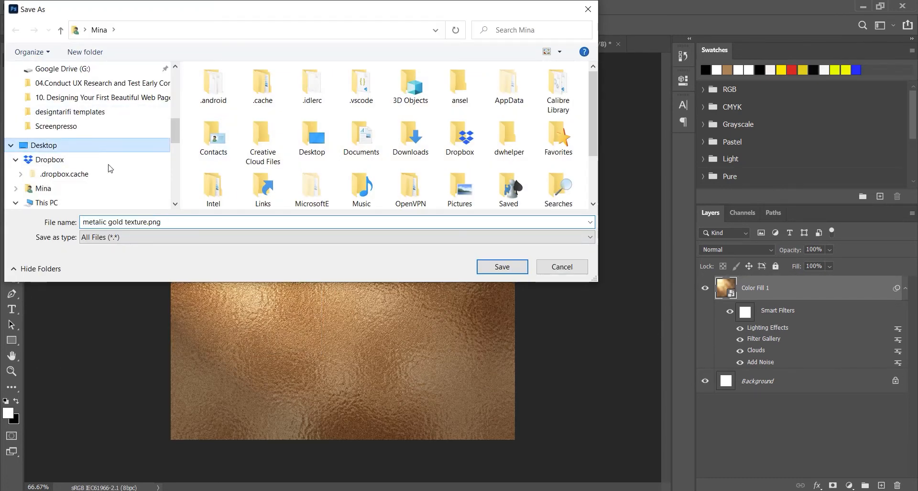
left_click(498, 272)
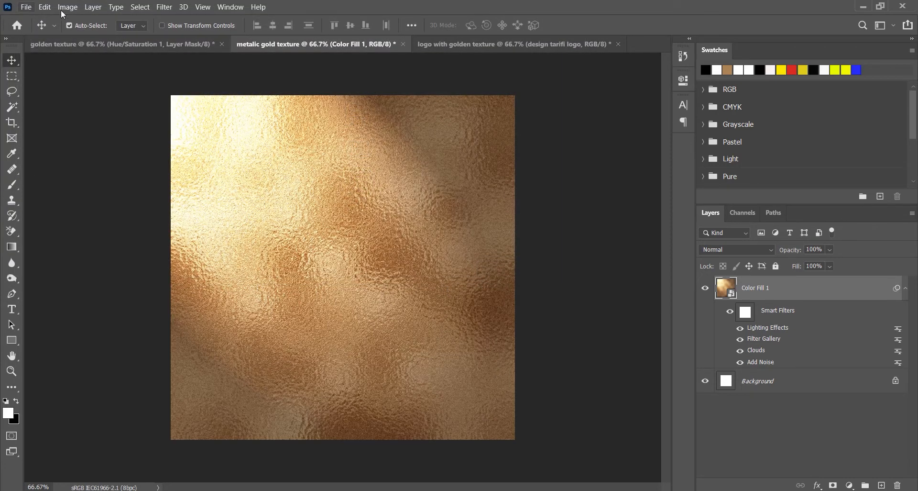
Step: Place foil texture1.jpg from the designtarifi templates folder embedded above the logo in the "logo with golden texture" document
left_click(476, 48)
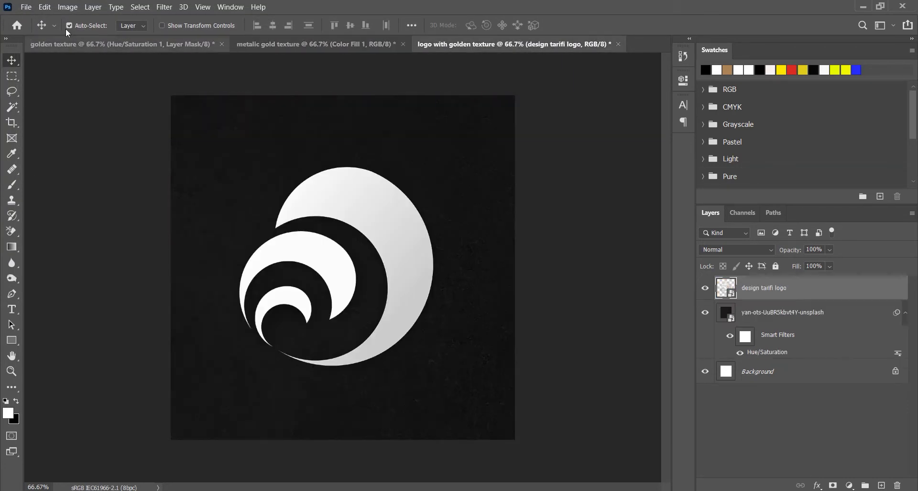
left_click(27, 7)
left_click(104, 233)
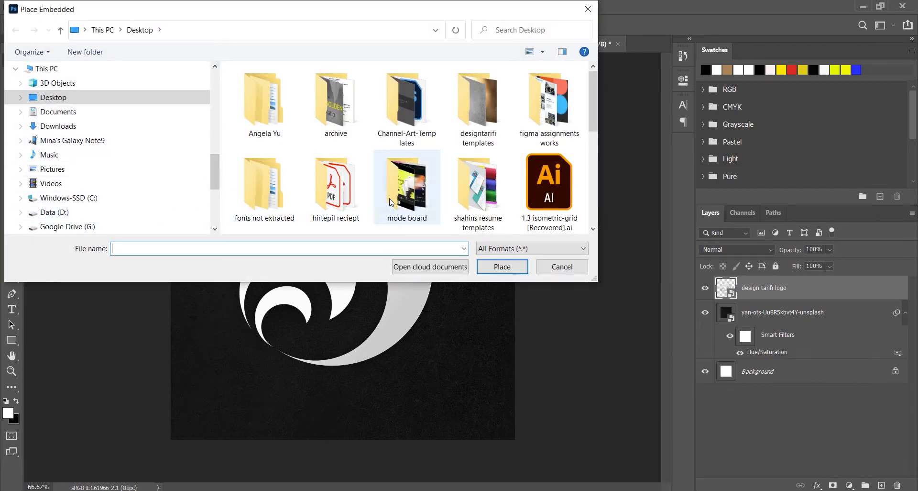
left_click(480, 113)
double_click(480, 113)
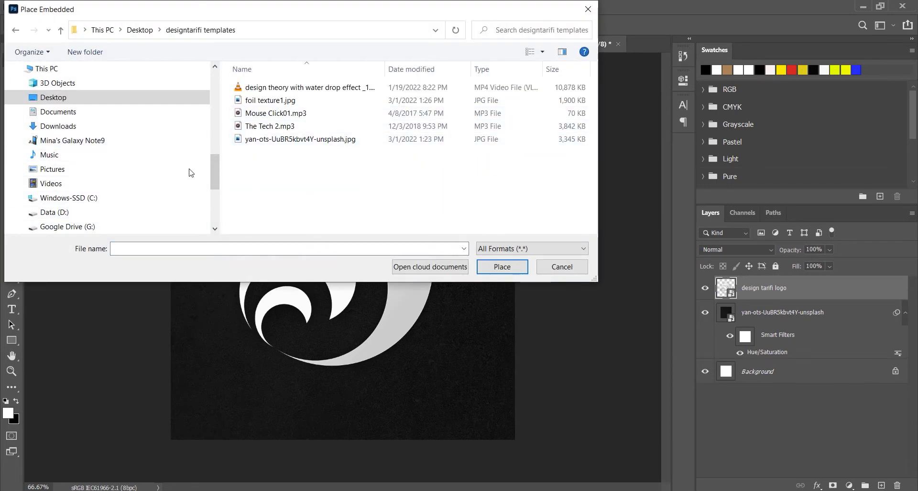
double_click(257, 100)
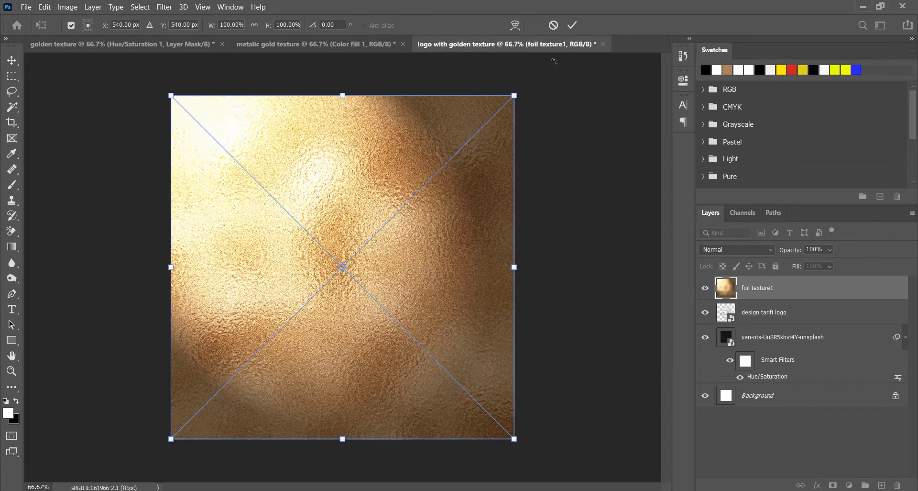
left_click(572, 26)
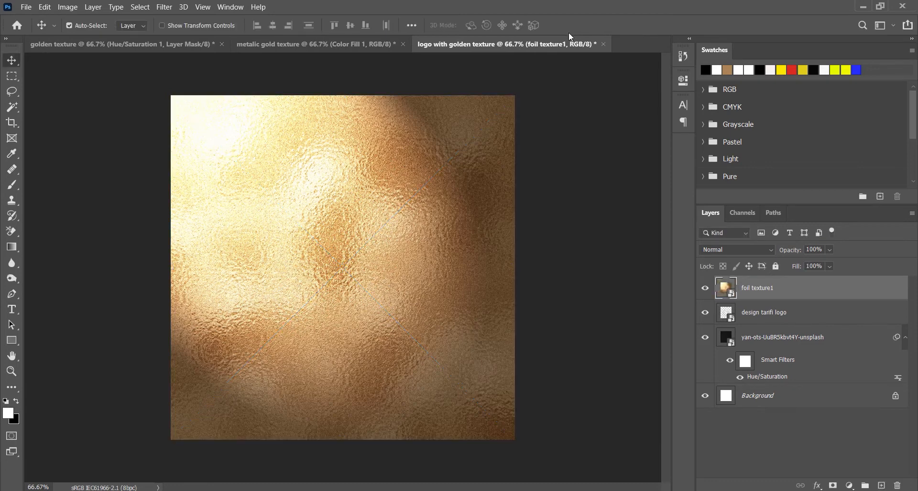
Step: Clip the foil texture1 layer to the logo layer and view the metallic gold texture document for comparison
right_click(819, 289)
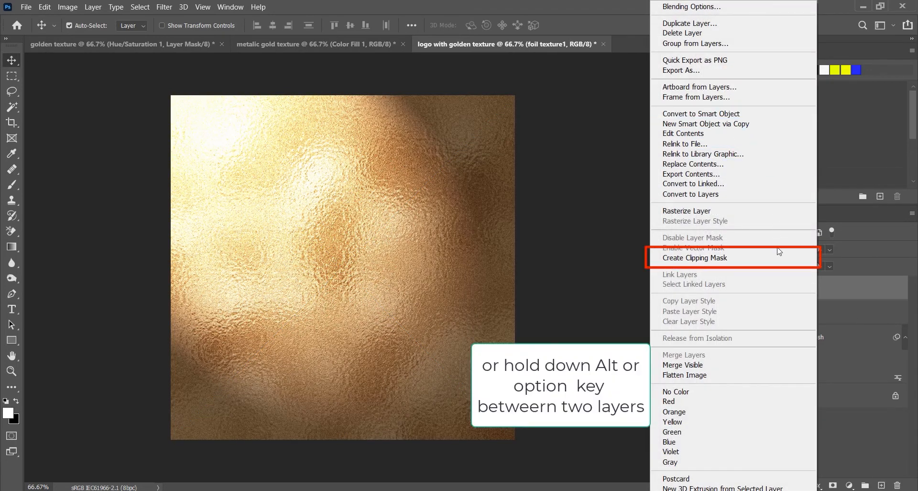
left_click(755, 262)
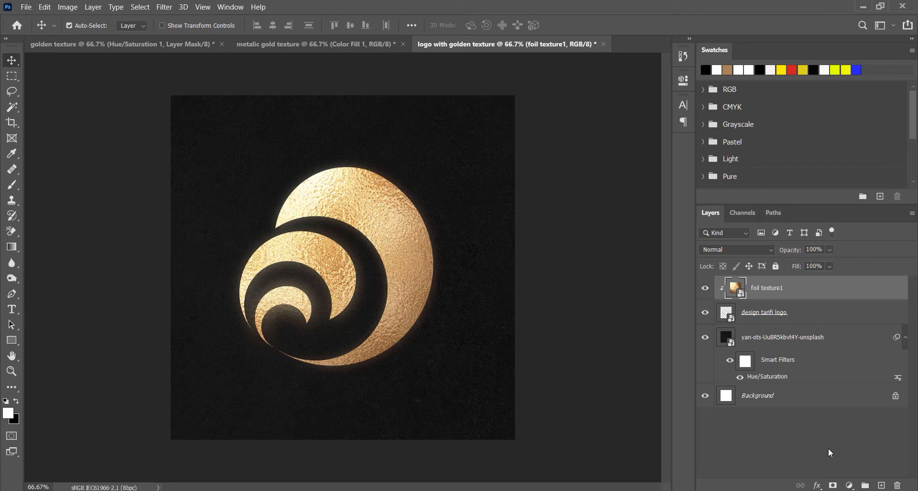
left_click(334, 46)
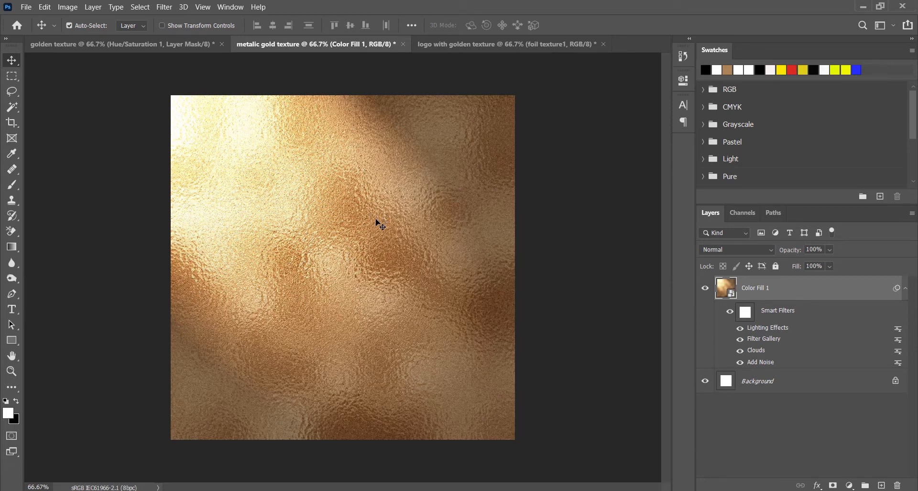
left_click(522, 47)
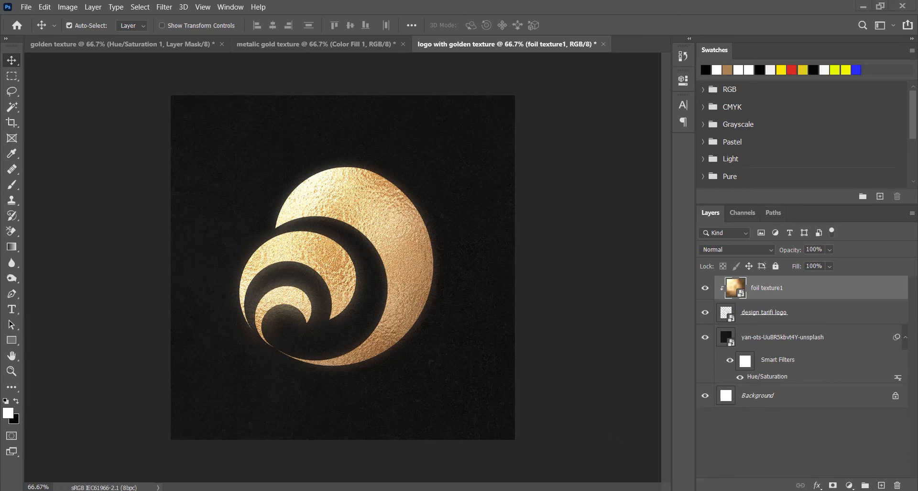
Step: Add a Hue/Saturation adjustment layer above the foil texture with Hue -22 and toggle its visibility to compare the colours
left_click(849, 485)
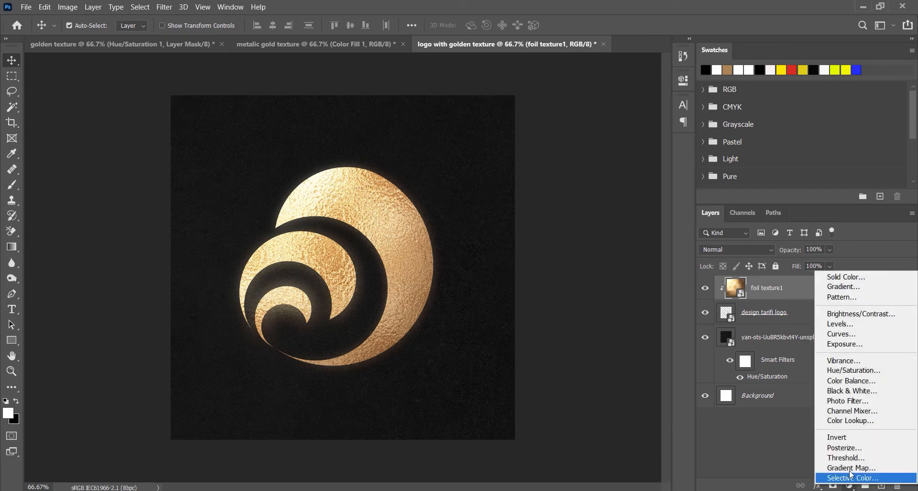
left_click(842, 370)
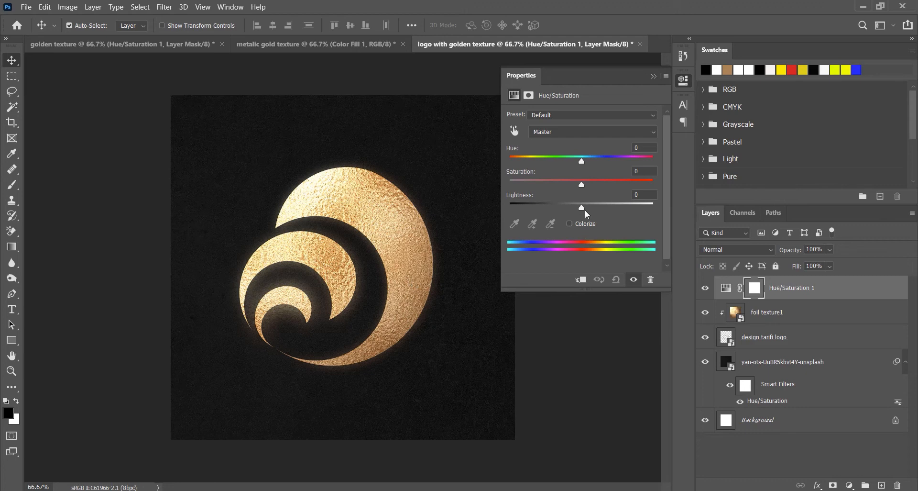
left_click(644, 148)
type("-22")
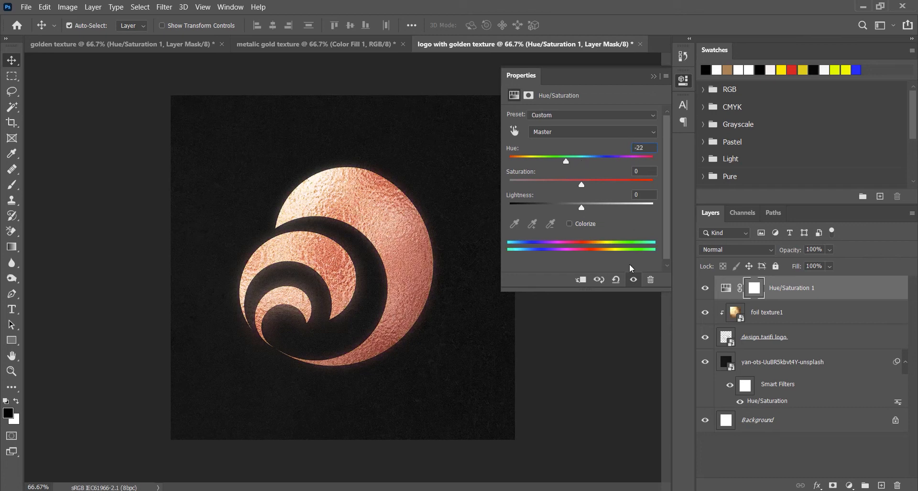
left_click(651, 77)
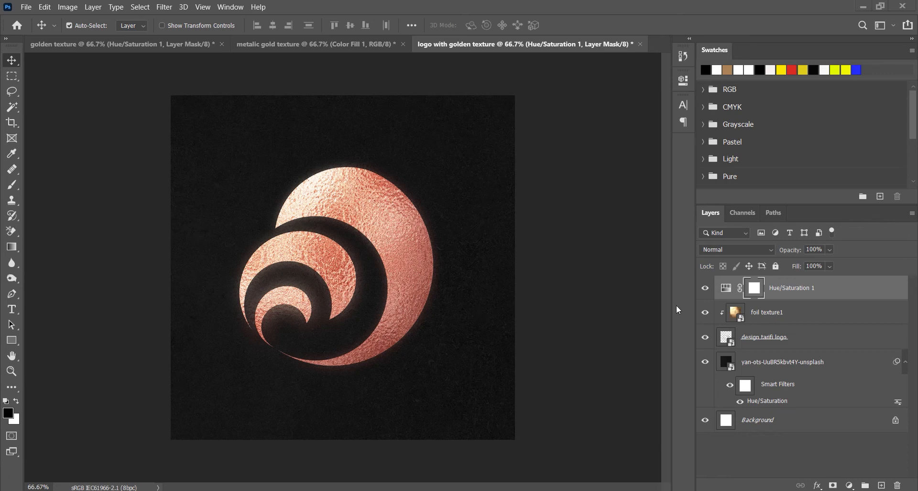
left_click(706, 288)
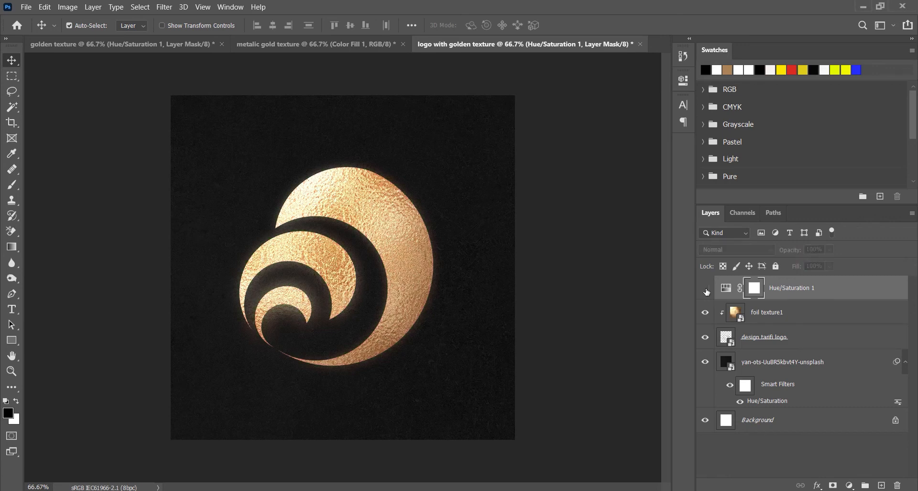
left_click(705, 288)
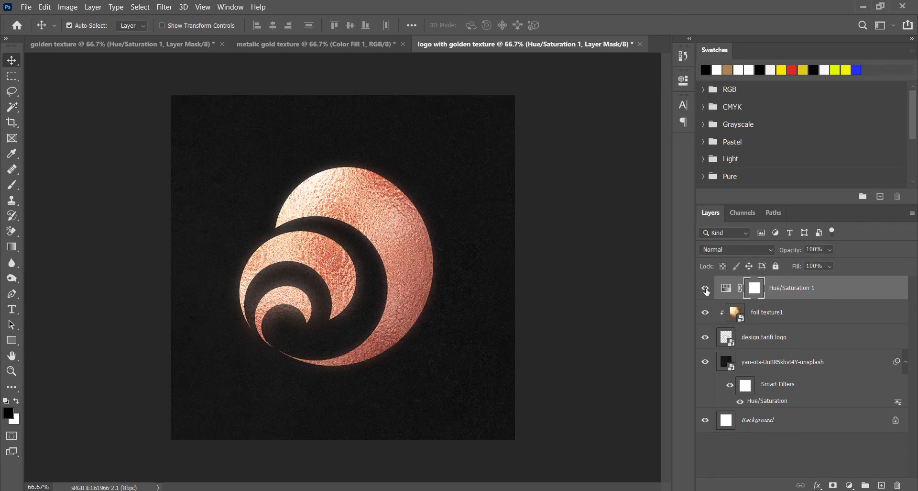